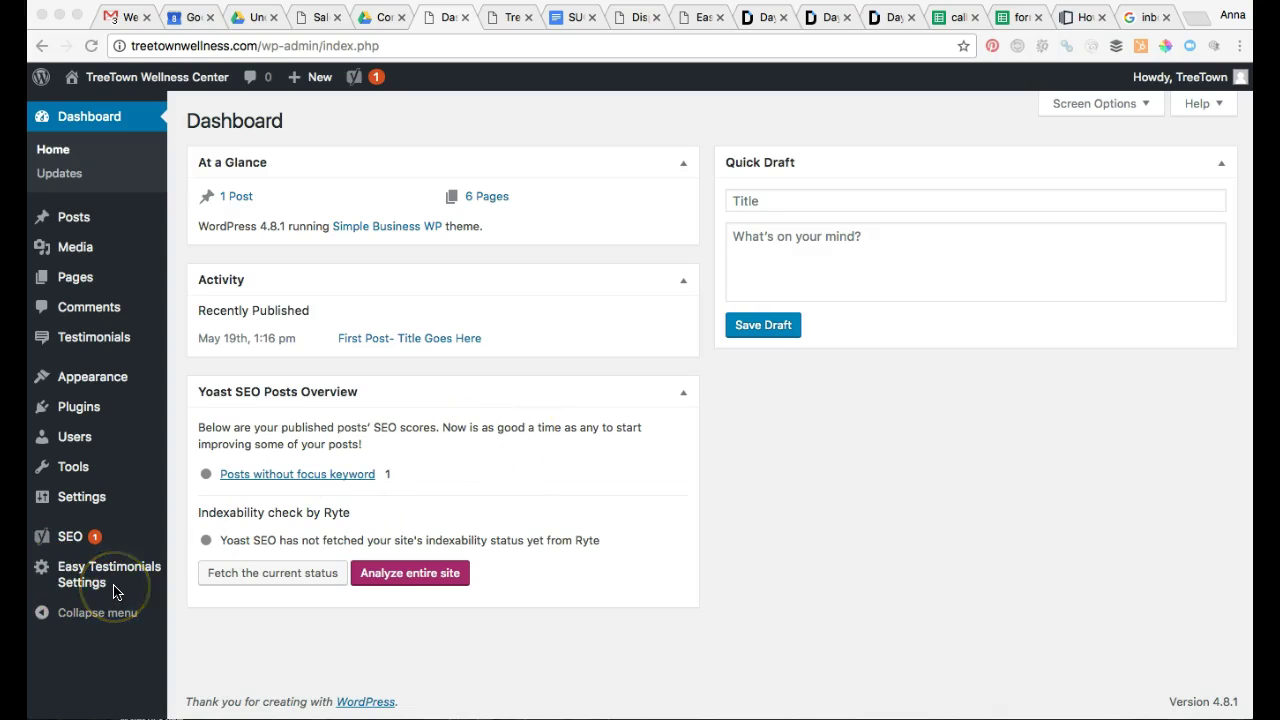
Start a new testimonial from the Testimonials menu
left_click(92, 346)
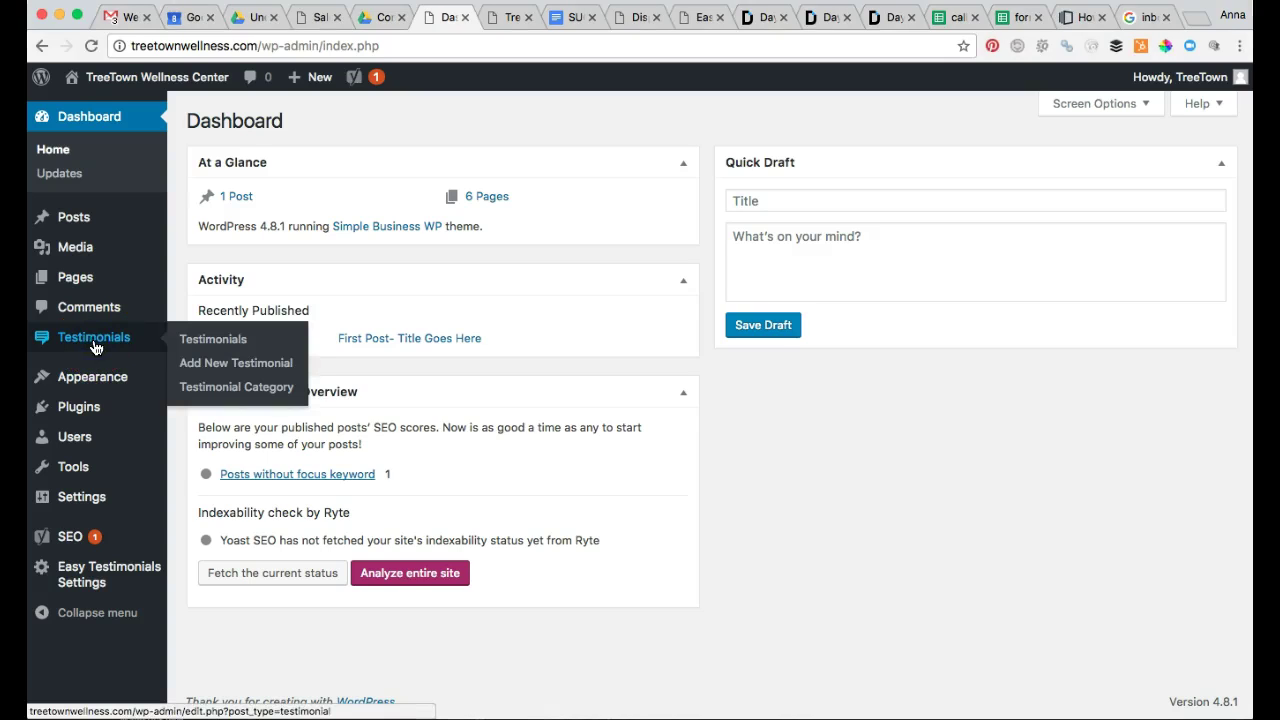
left_click(189, 342)
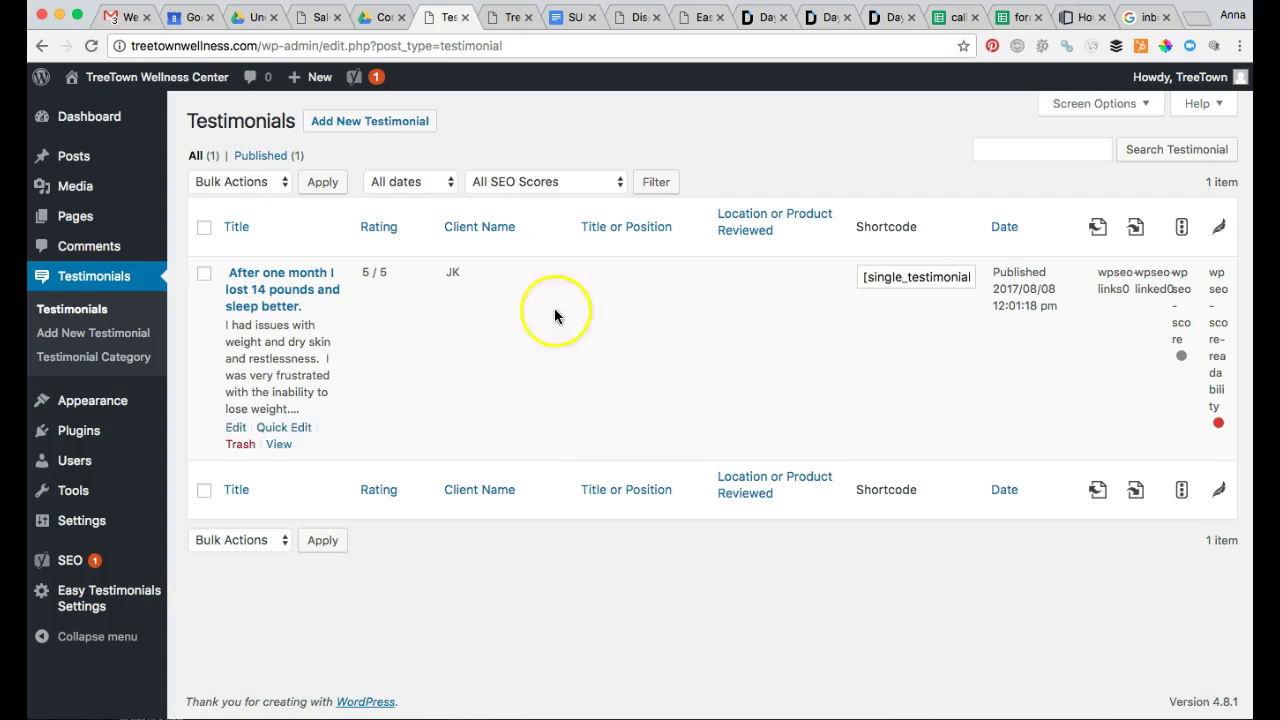
left_click(384, 127)
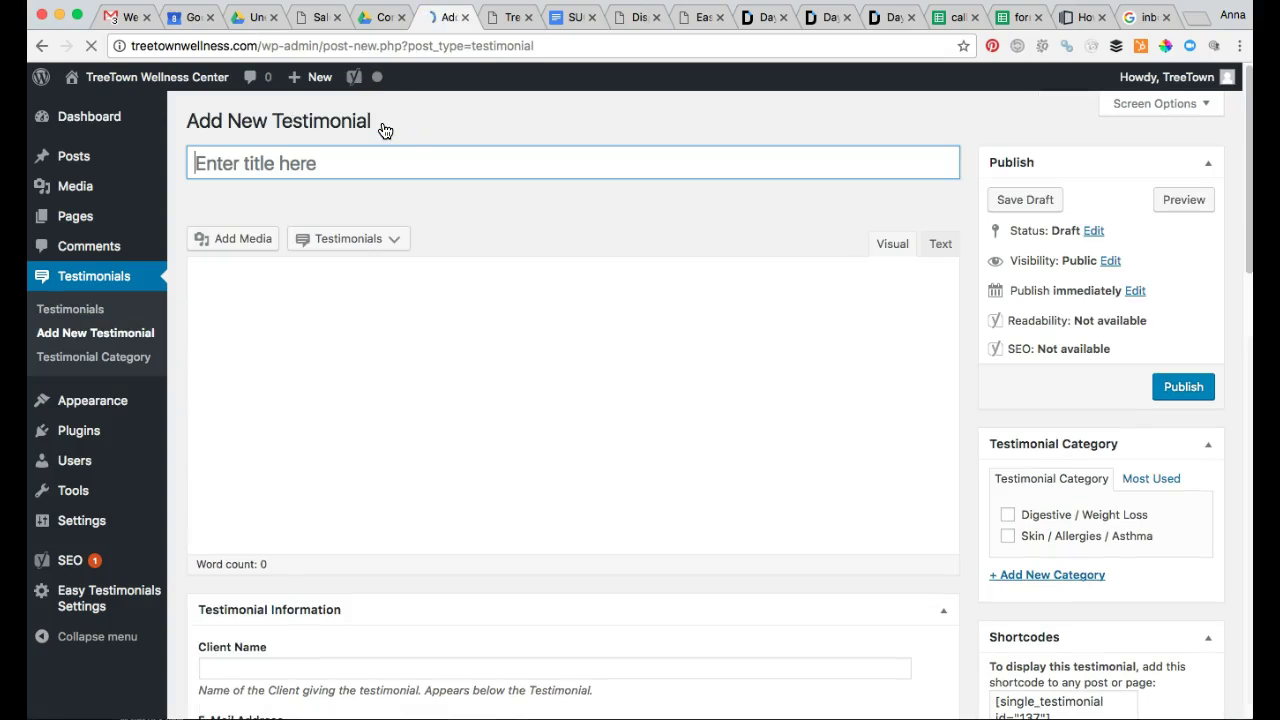
Copy the allergies testimonial paragraph from the success stories document
left_click(566, 18)
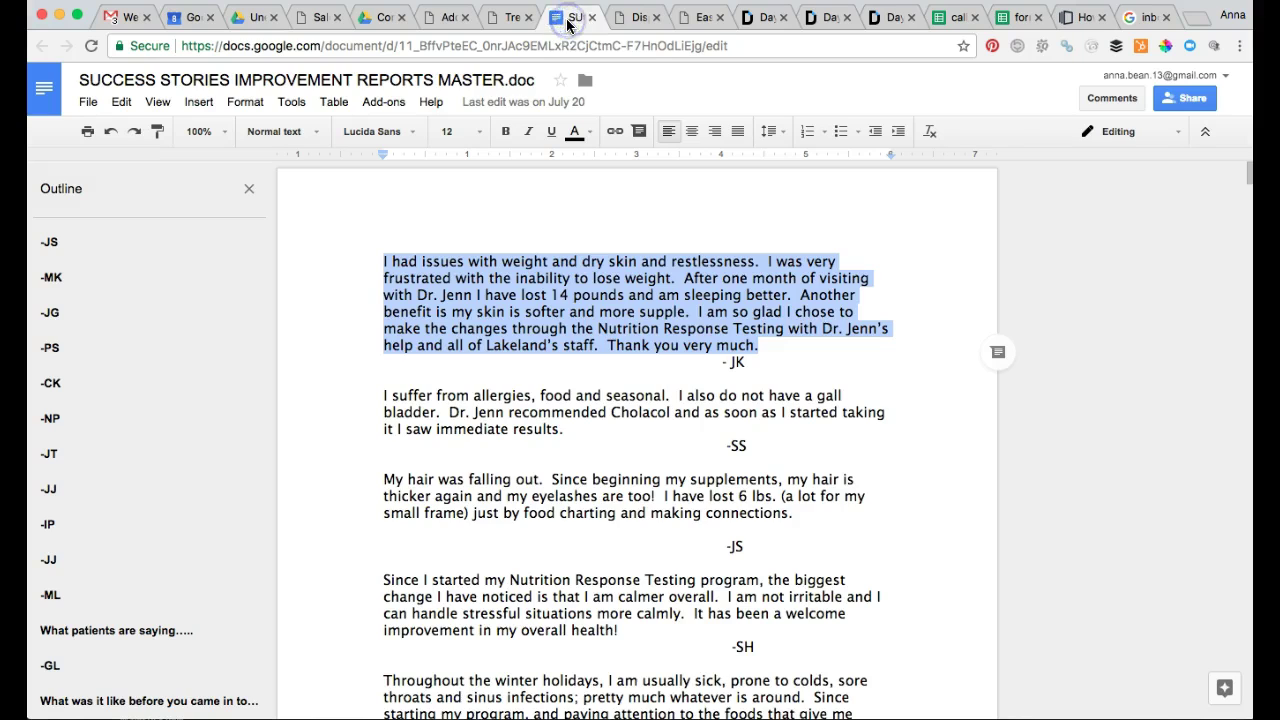
left_click(545, 351)
left_click_drag(383, 396, 583, 430)
key("super+c")
left_click(441, 17)
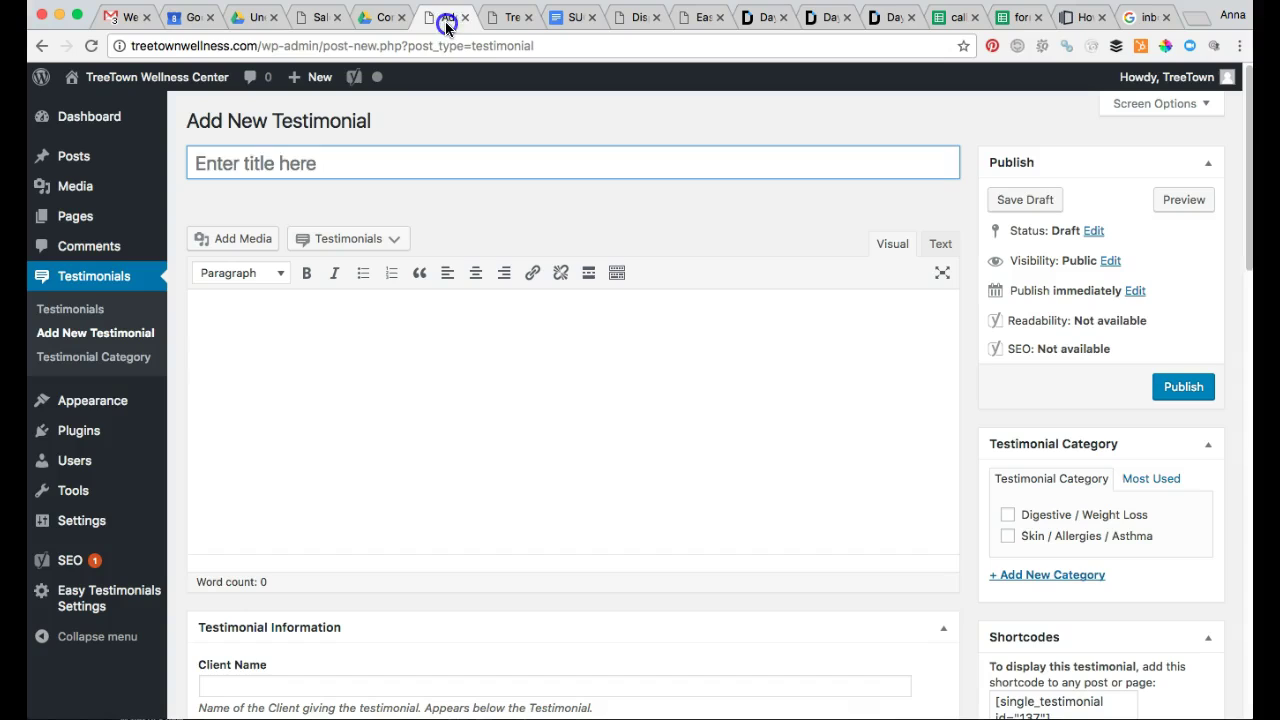
Paste the allergies paragraph into the testimonial body
left_click(343, 436)
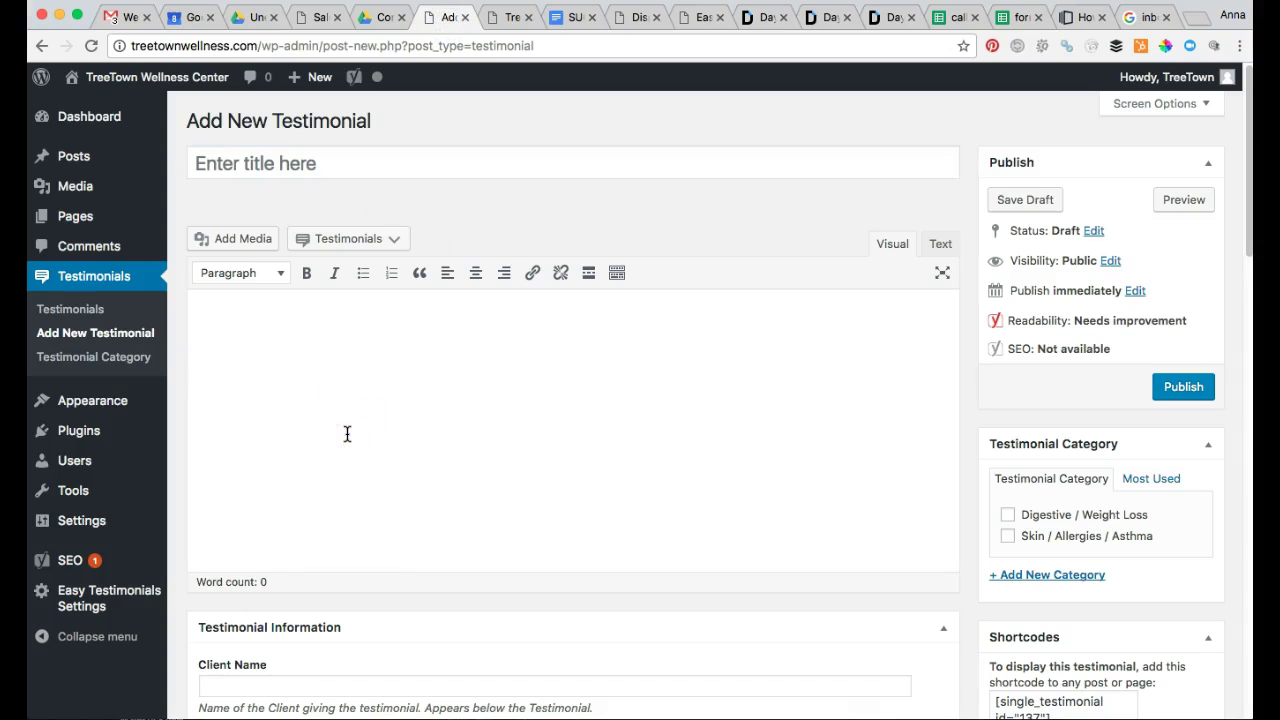
key("super+v")
left_click(416, 397)
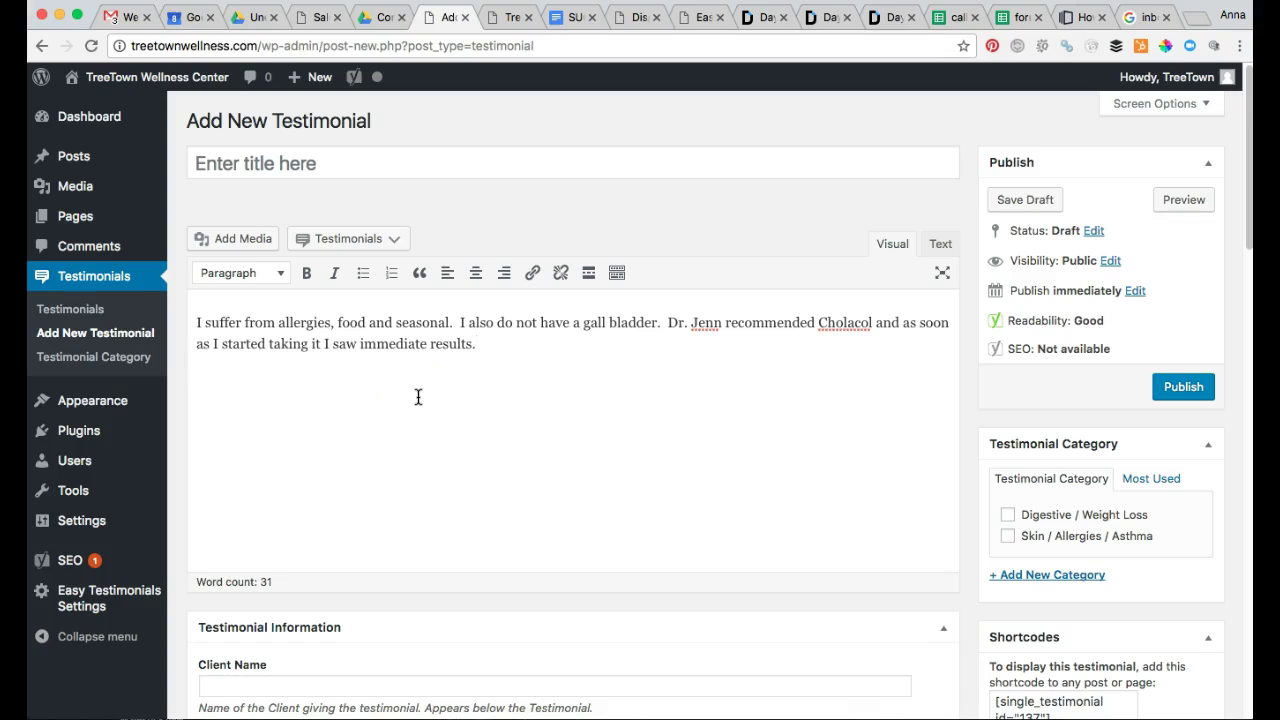
left_click(523, 371)
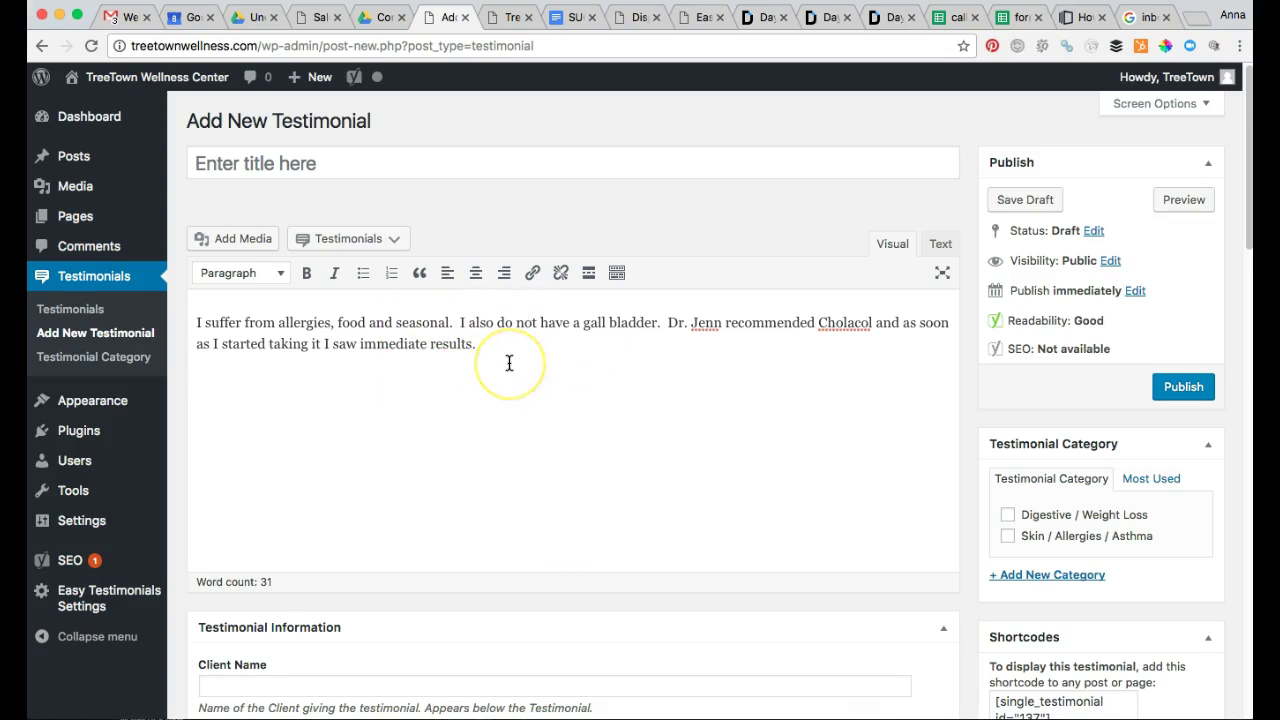
Title the testimonial "I saw immediate results." using the paragraph's sentence
left_click_drag(183, 163, 316, 165)
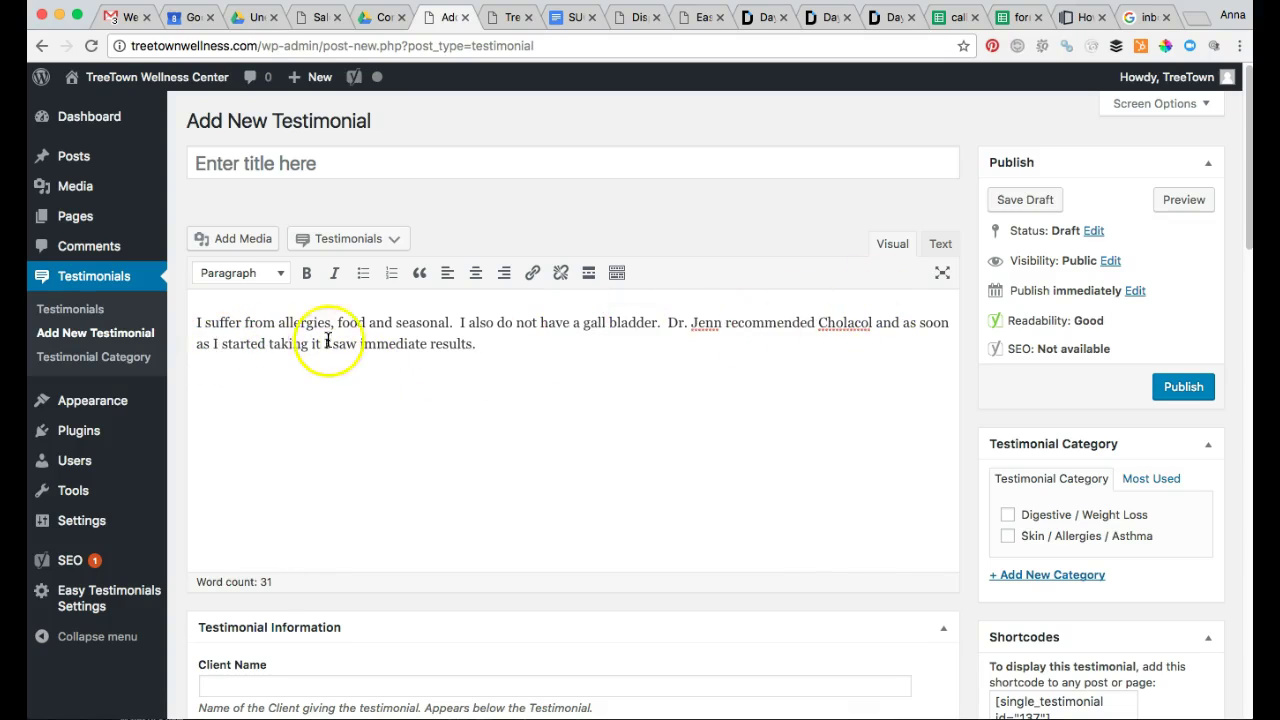
left_click_drag(324, 345, 474, 357)
key("super+c")
left_click(235, 167)
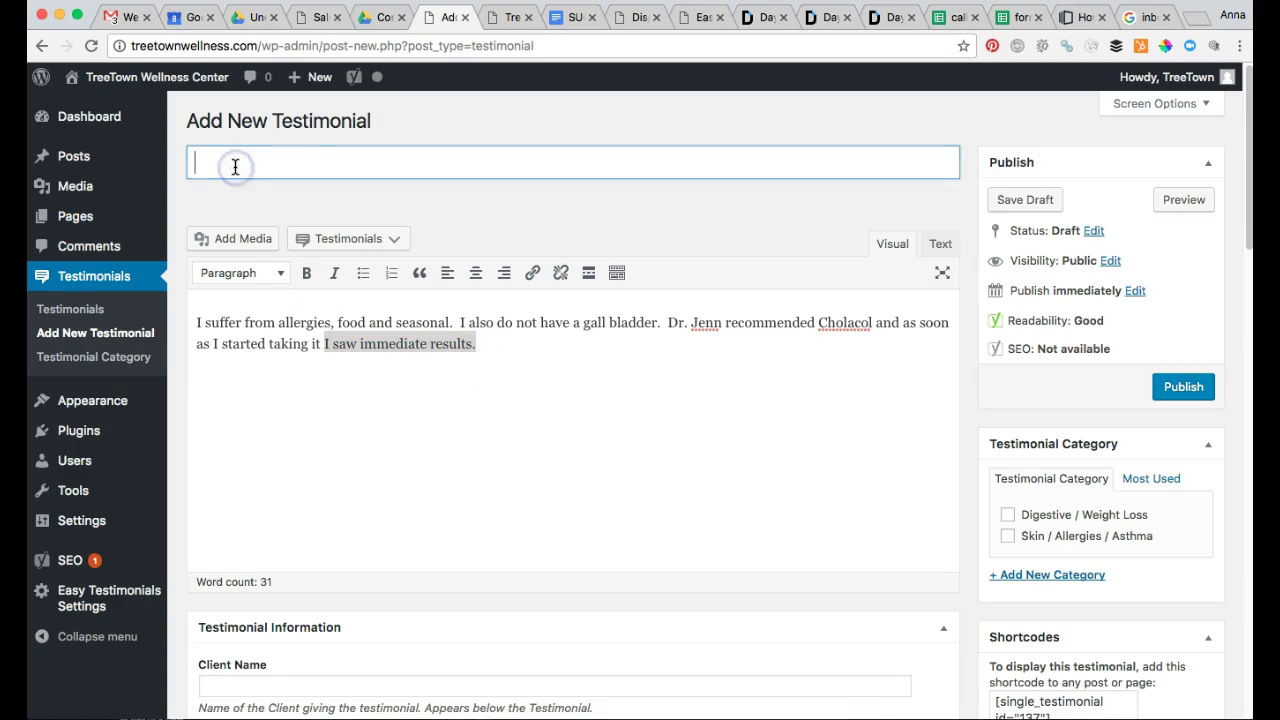
key("super+v")
left_click(468, 455)
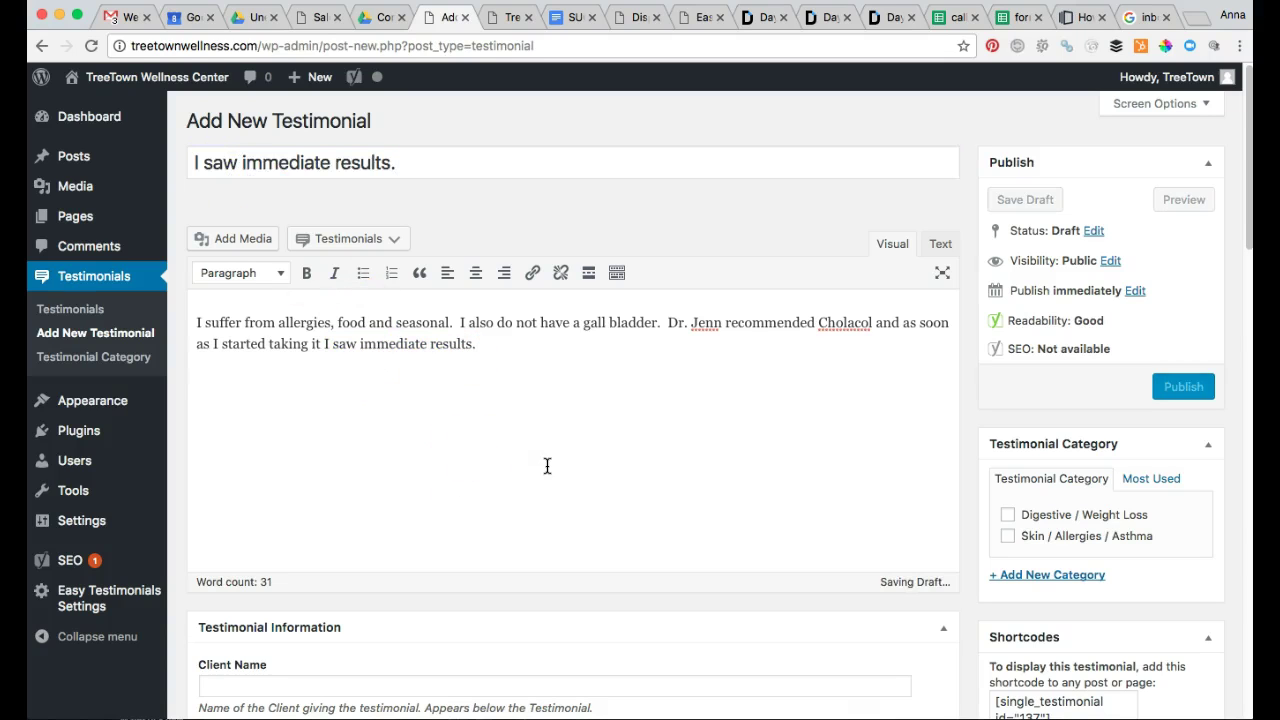
scroll(669, 409, "down", 2)
scroll(669, 411, "down", 3)
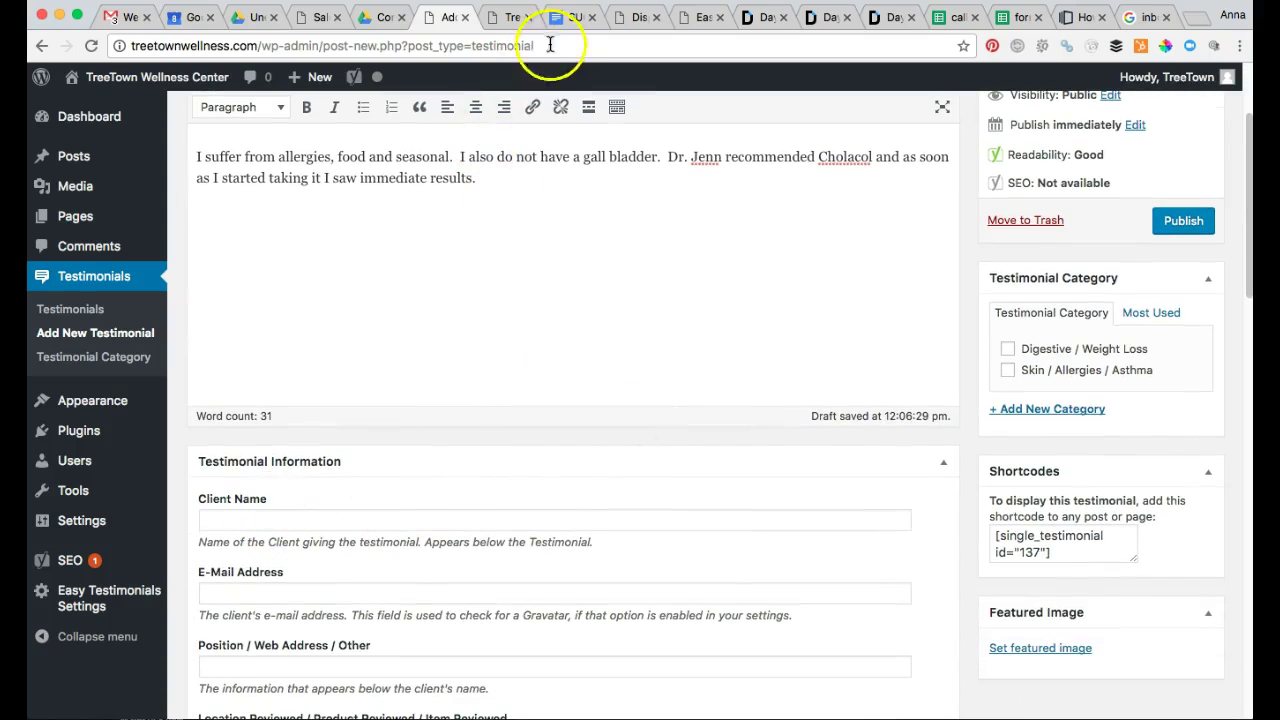
Copy the client initials "-SS" from the success stories document
left_click(575, 17)
left_click(651, 466)
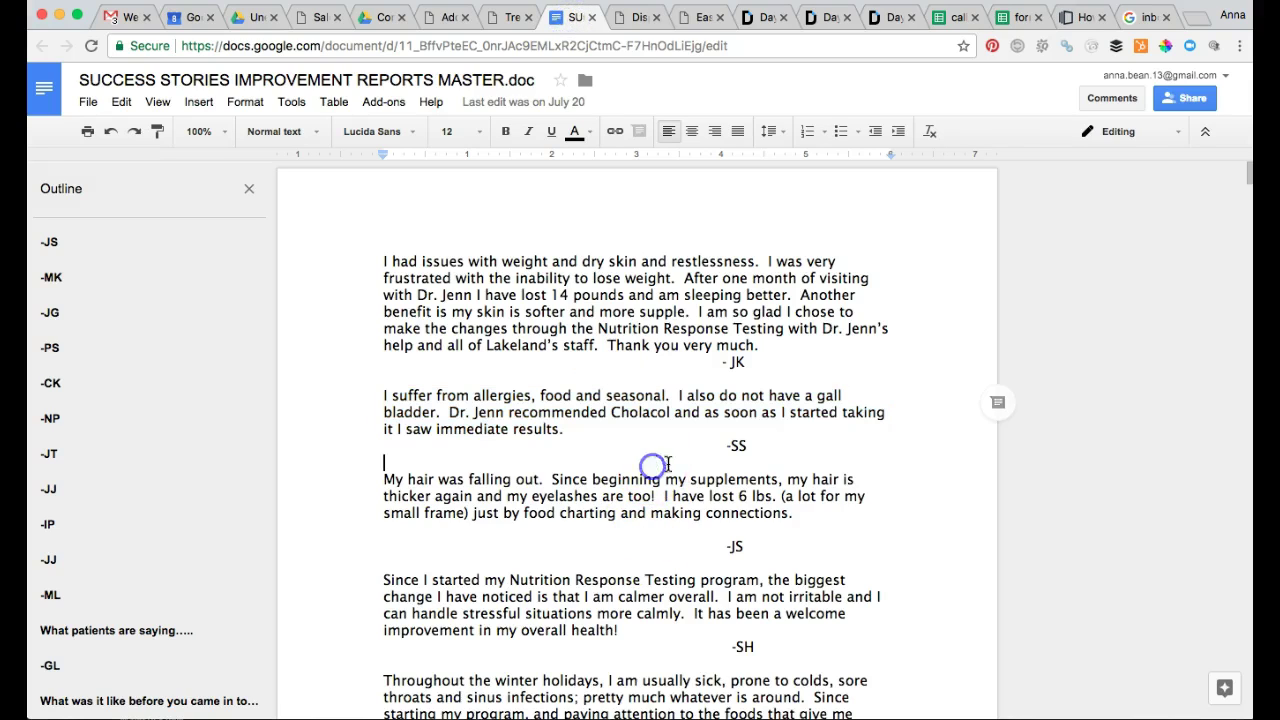
left_click_drag(748, 446, 718, 448)
key("super+c")
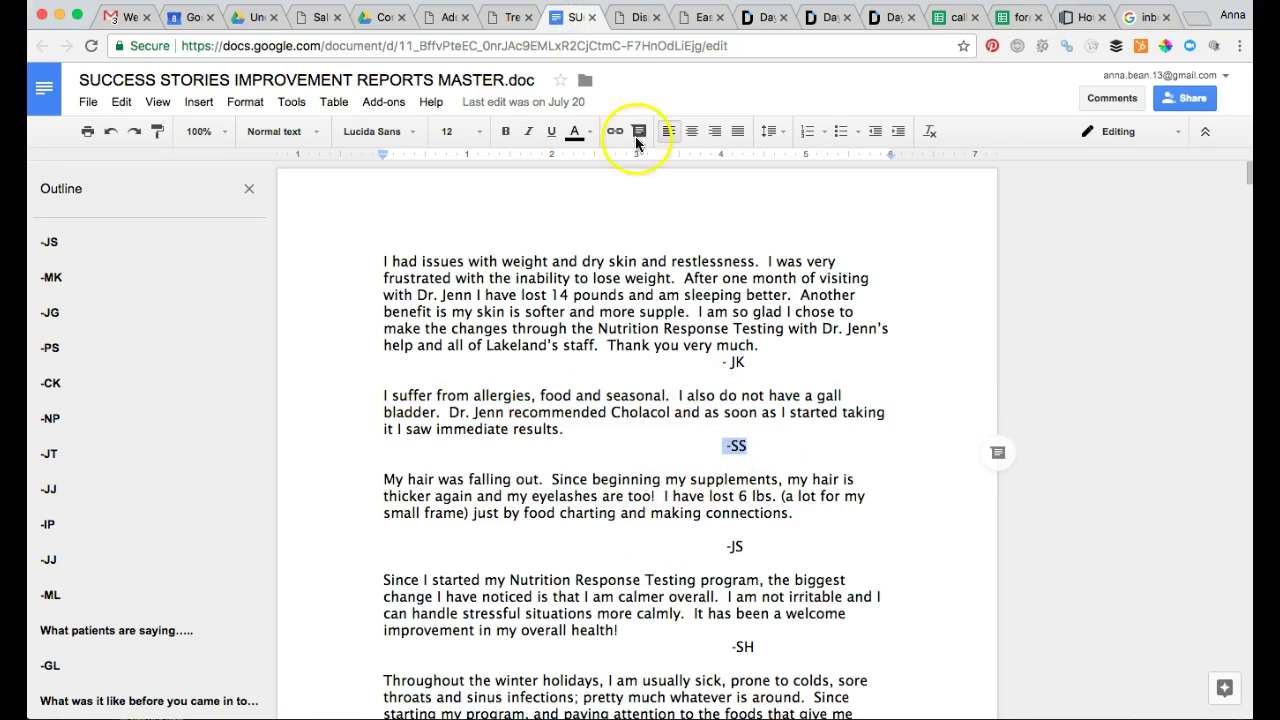
Paste "-SS" into the testimonial's Client Name field
left_click(451, 17)
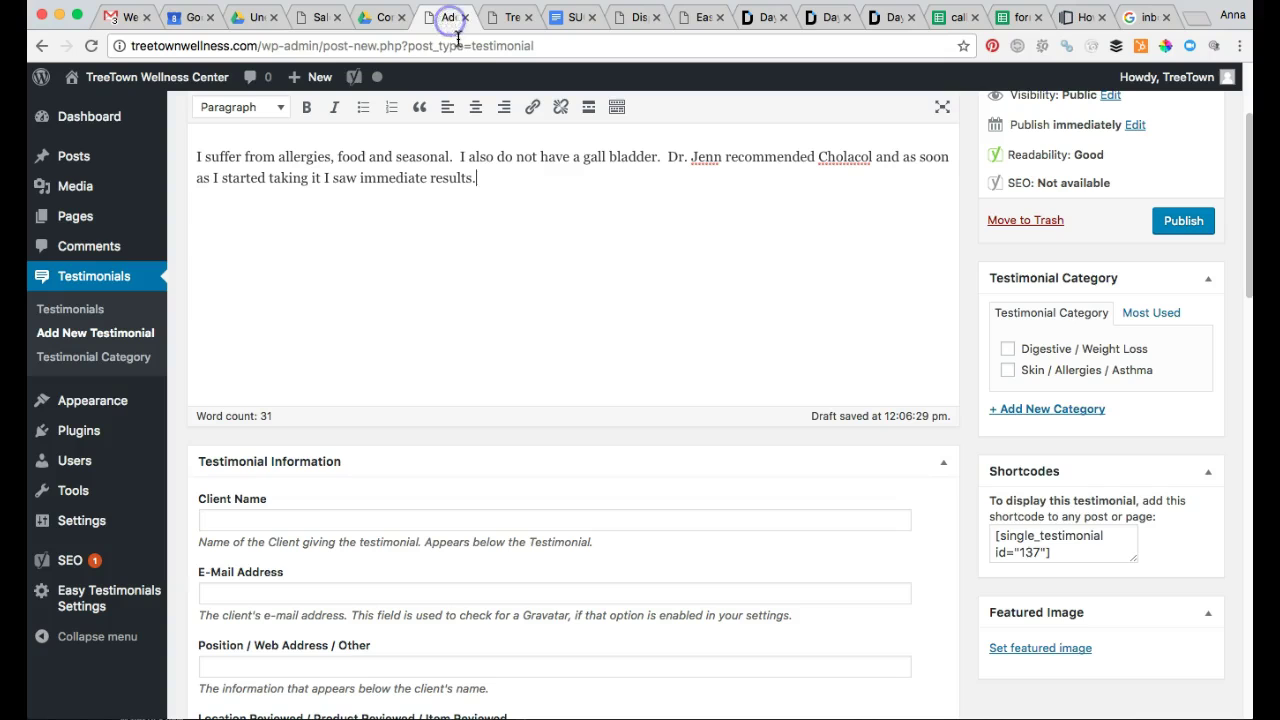
left_click(343, 520)
key("super+v")
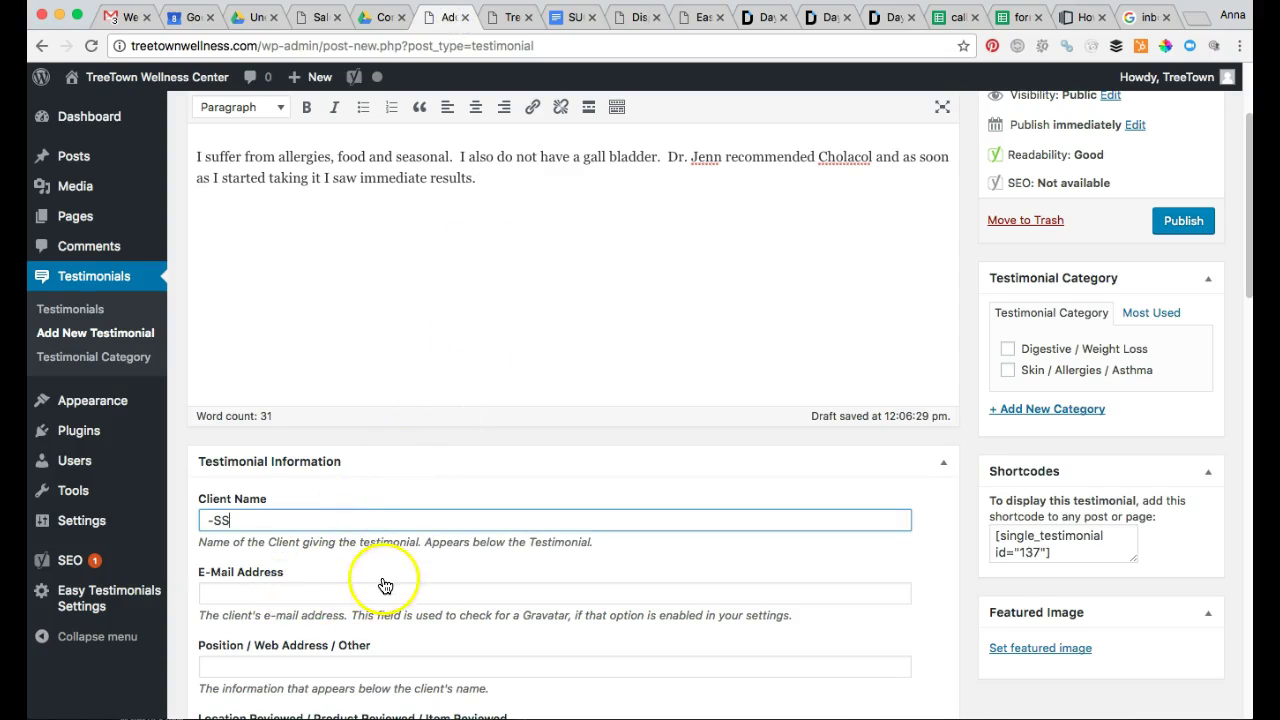
scroll(386, 586, "down", 2)
scroll(521, 530, "down", 1)
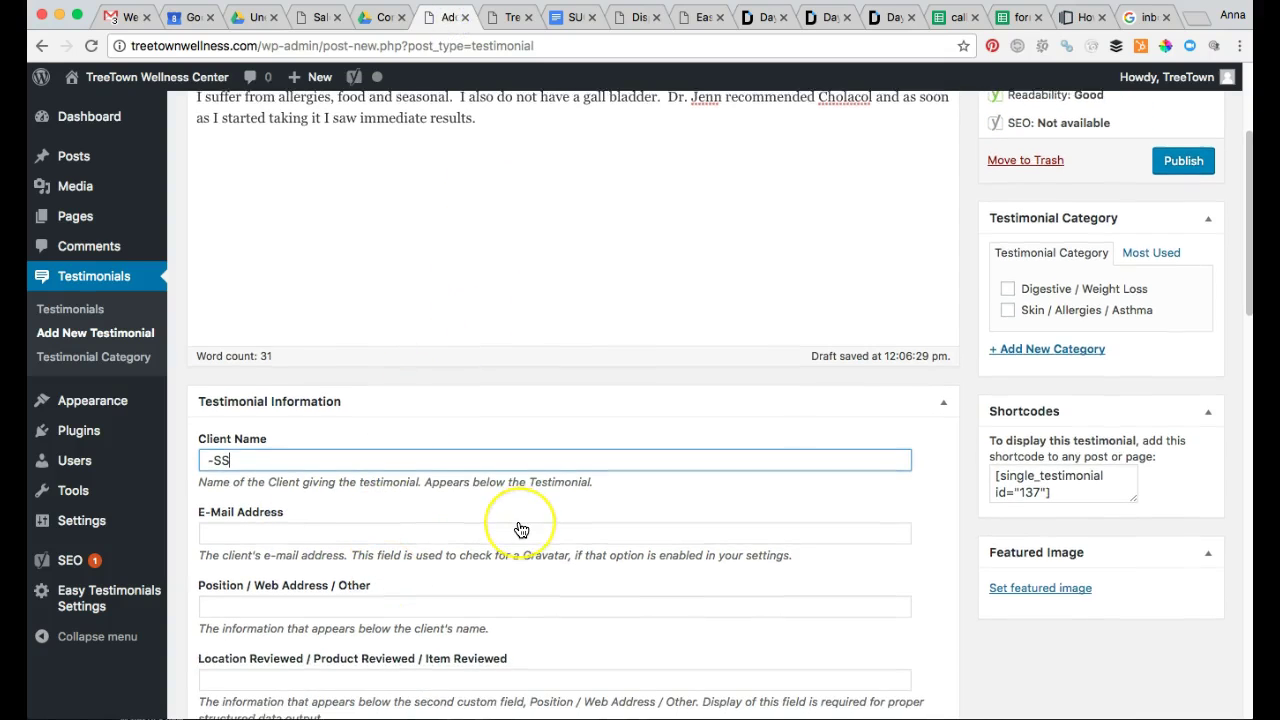
scroll(521, 530, "down", 2)
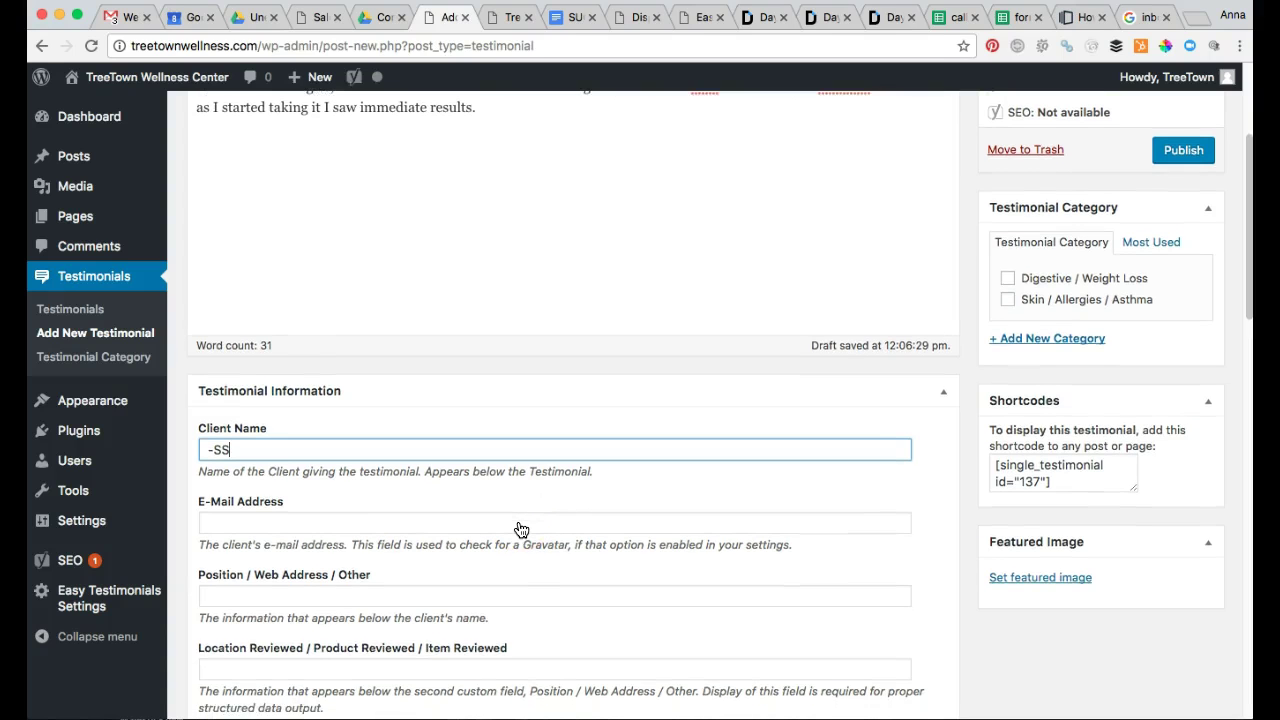
left_click(514, 522)
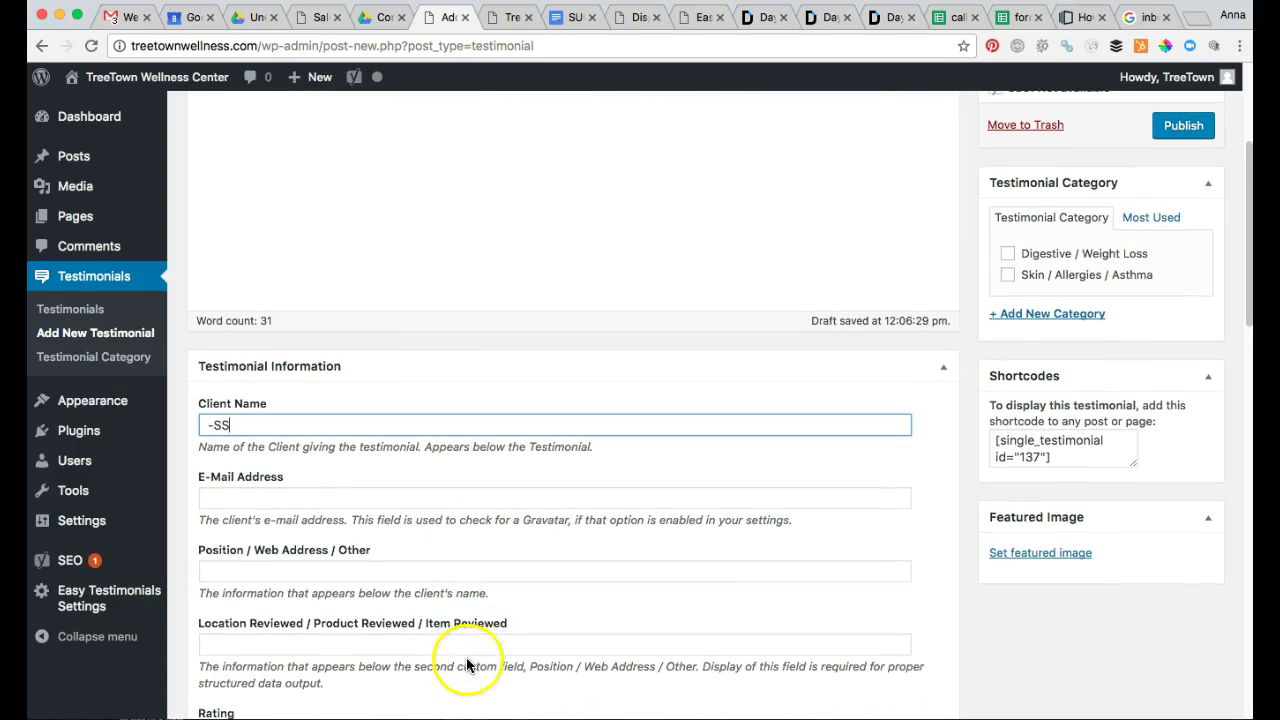
scroll(540, 660, "down", 5)
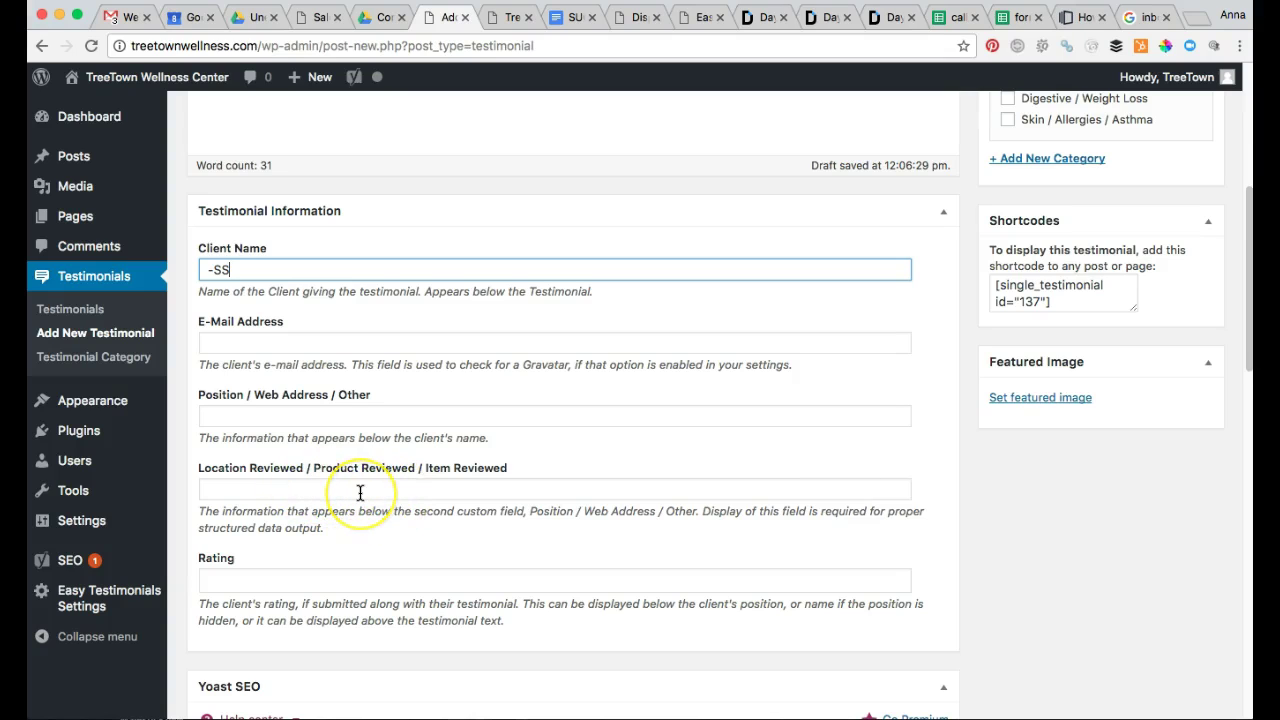
Set the testimonial's Rating to 5
left_click(206, 270)
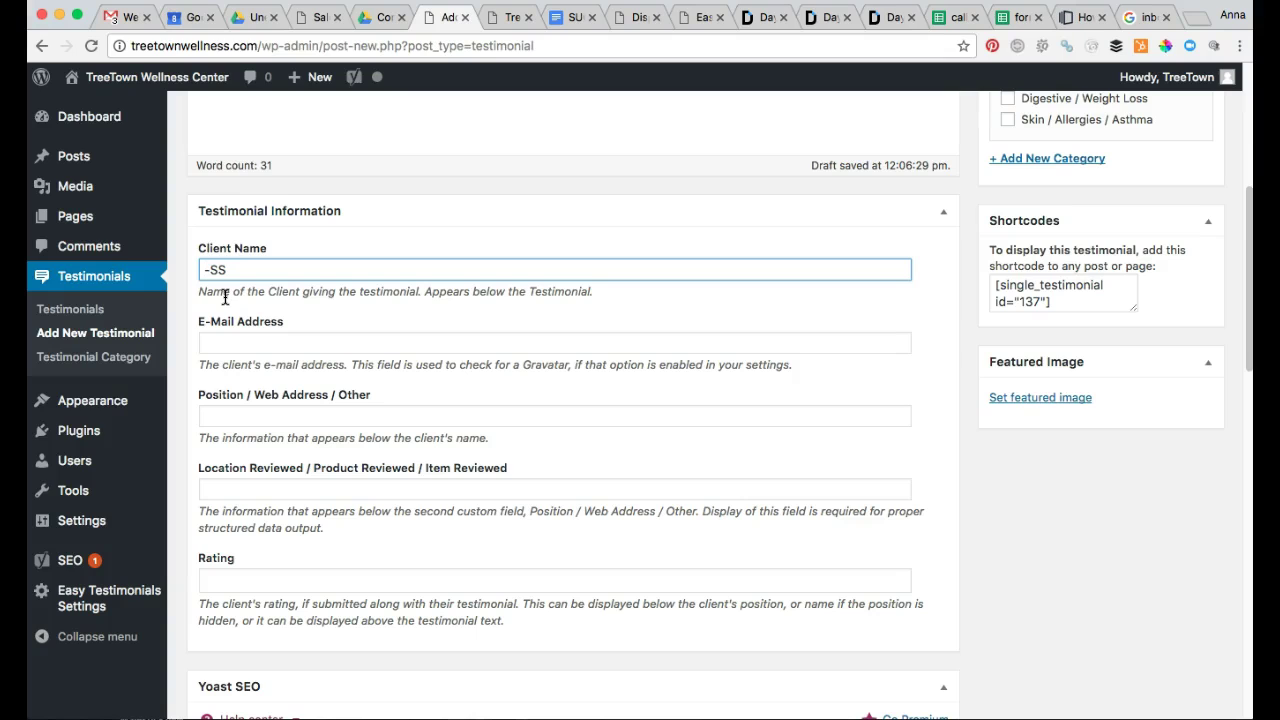
left_click(379, 482)
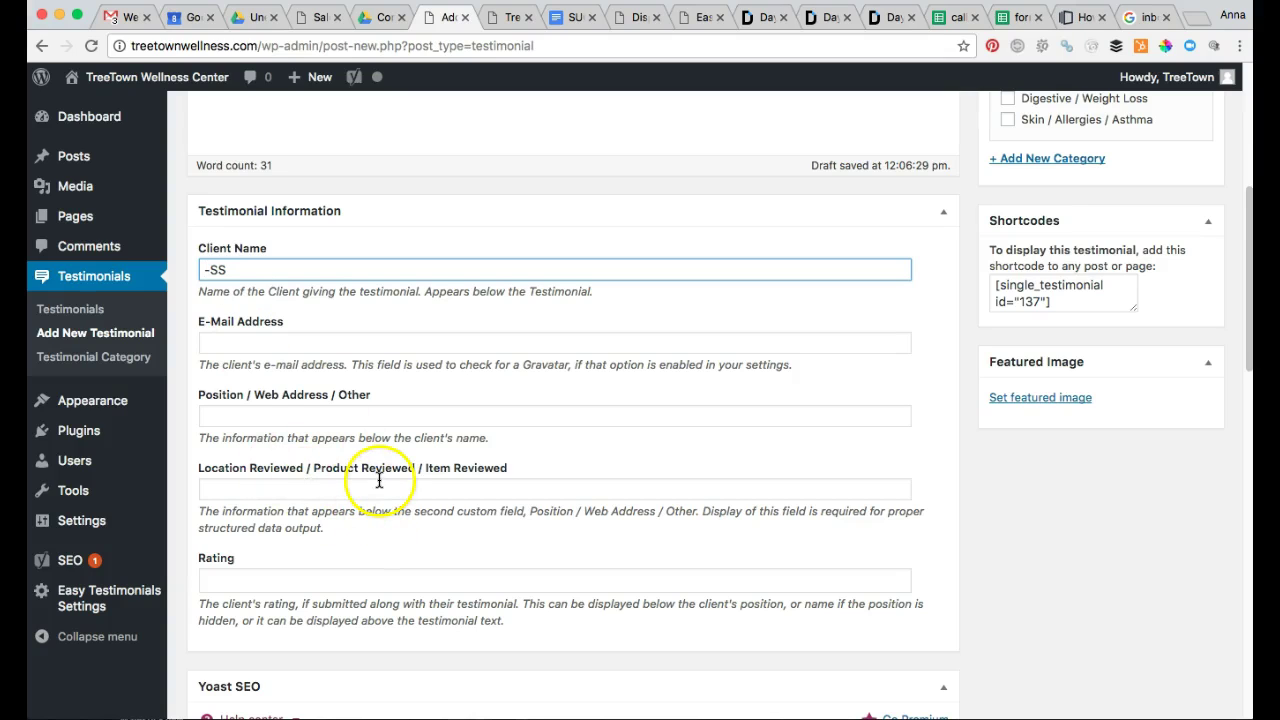
left_click(777, 582)
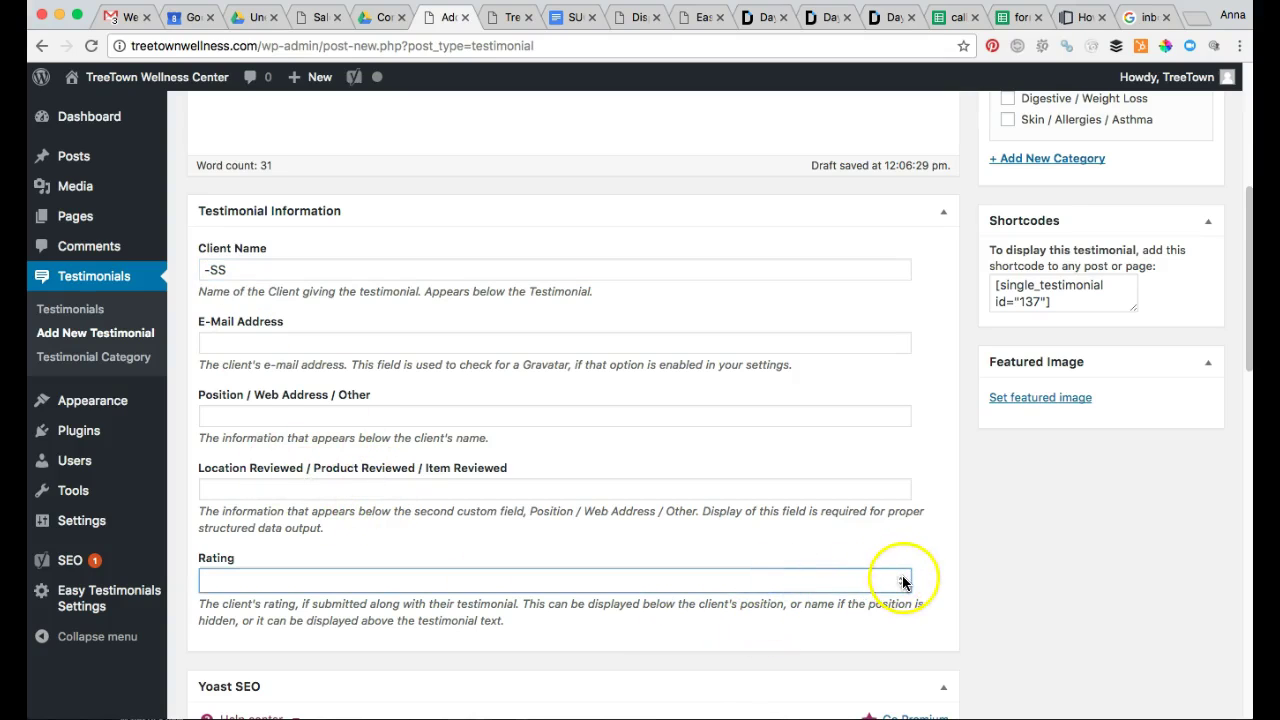
type("5")
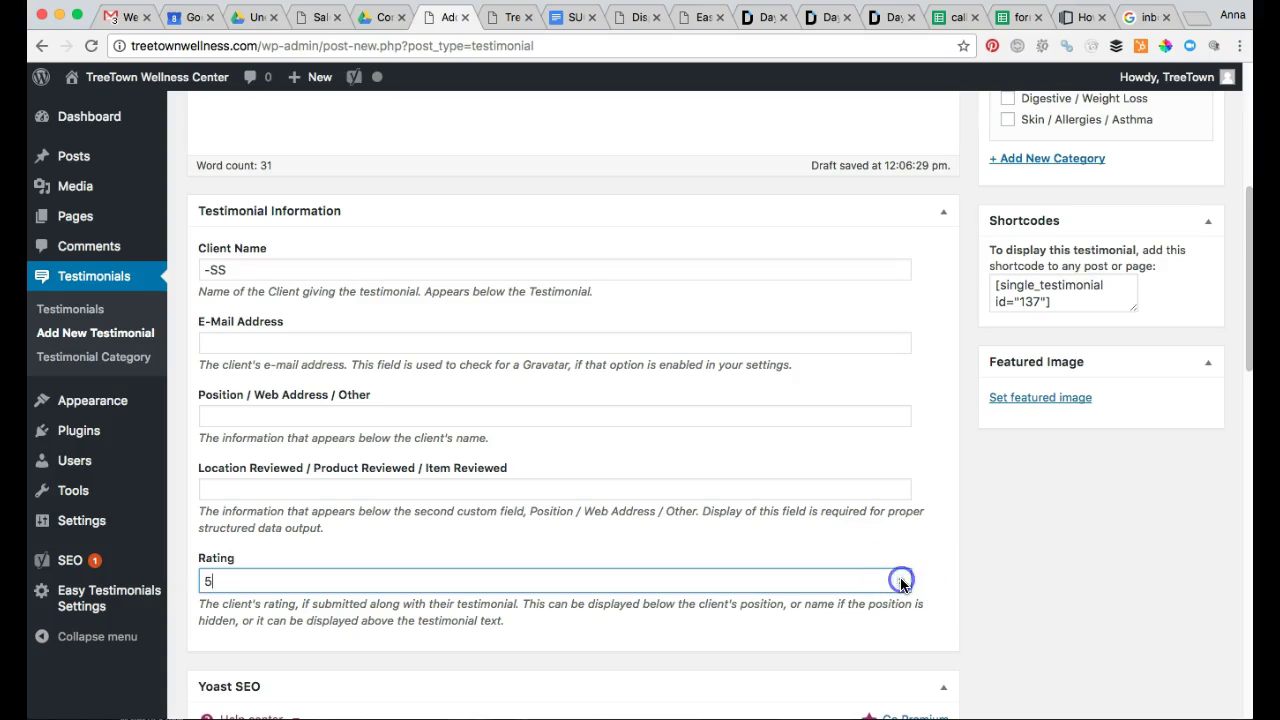
left_click(764, 648)
scroll(1006, 576, "up", 3)
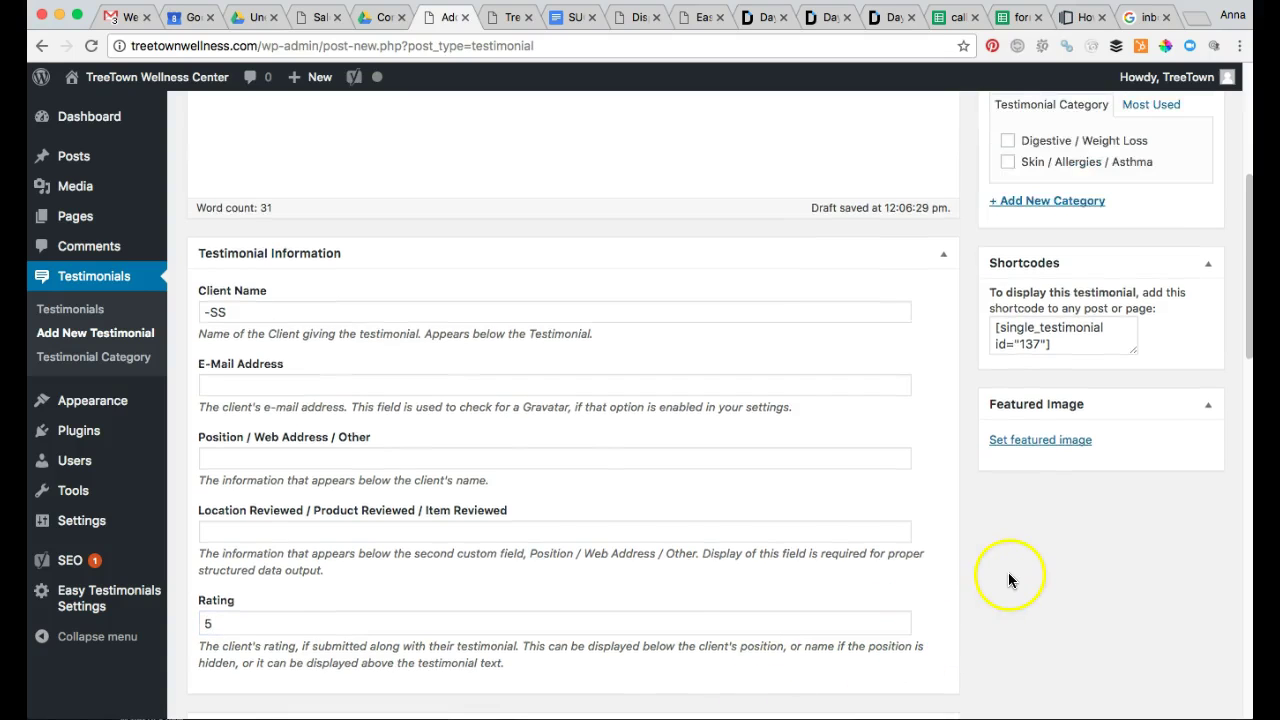
Tick Skin / Allergies / Asthma and add a new Anxiety / Stress / Depression category
scroll(881, 582, "up", 3)
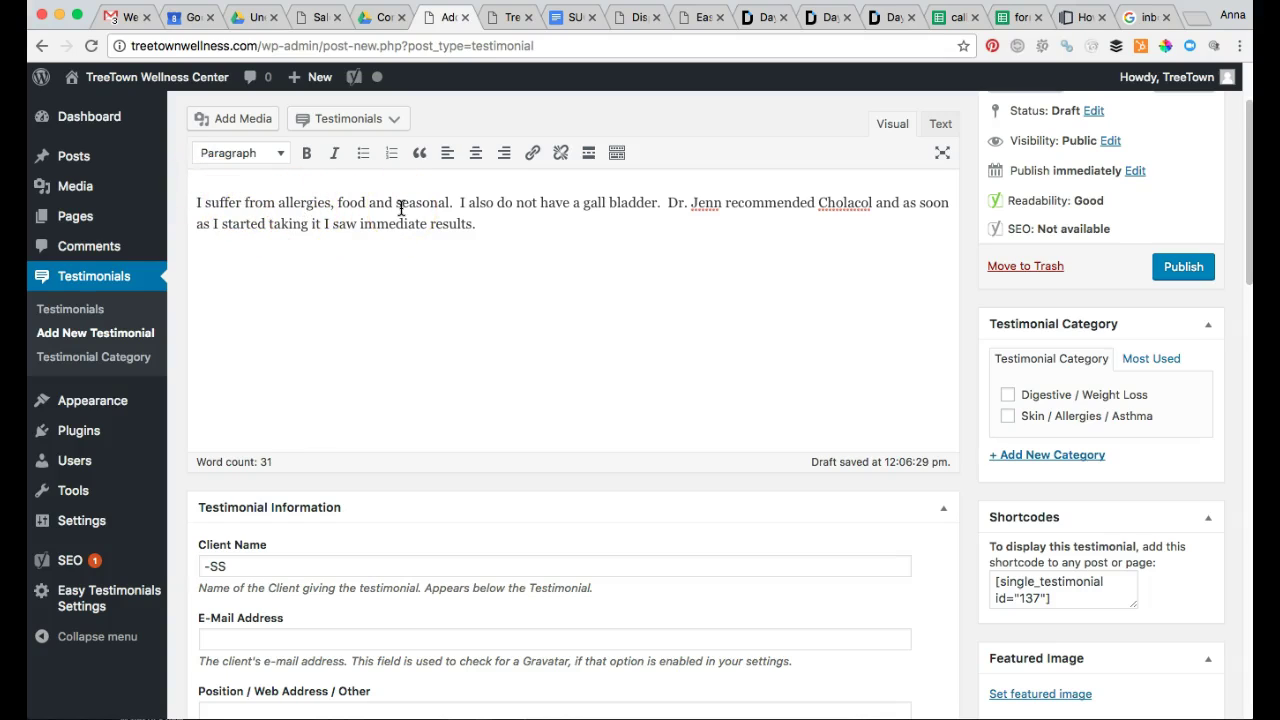
left_click(1009, 417)
left_click(1050, 454)
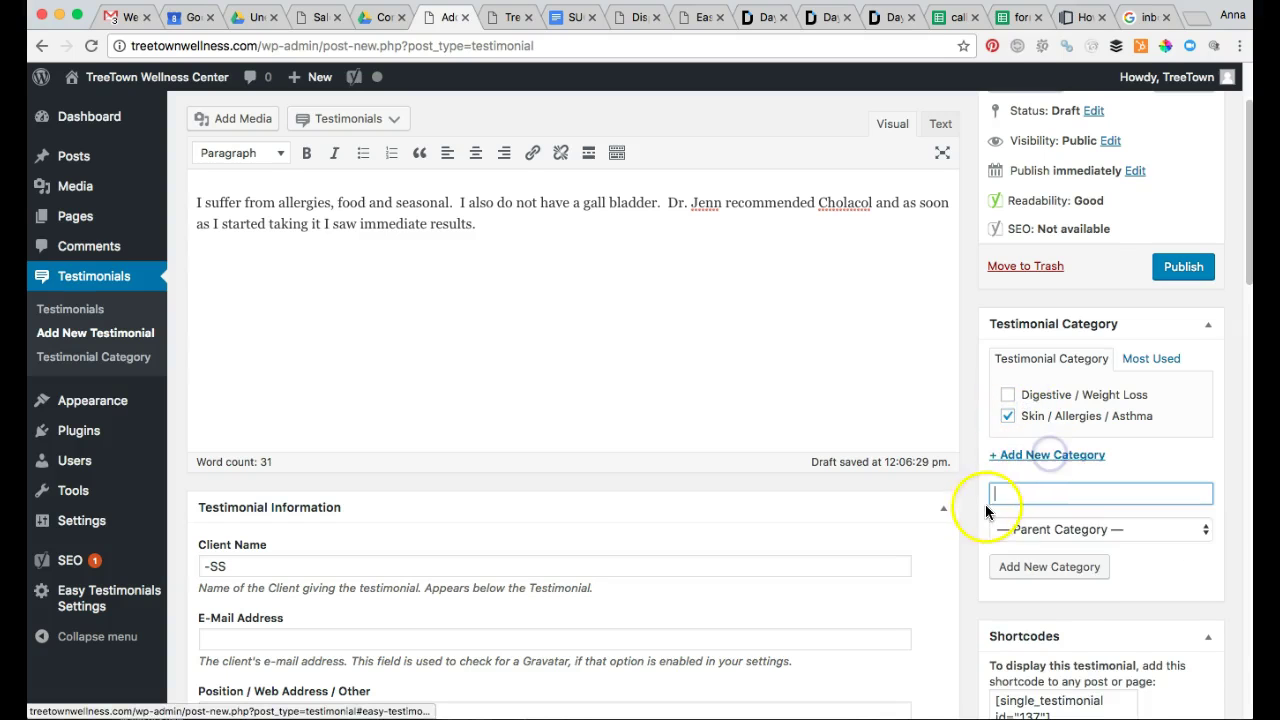
key("ctrl+Up")
left_click(811, 400)
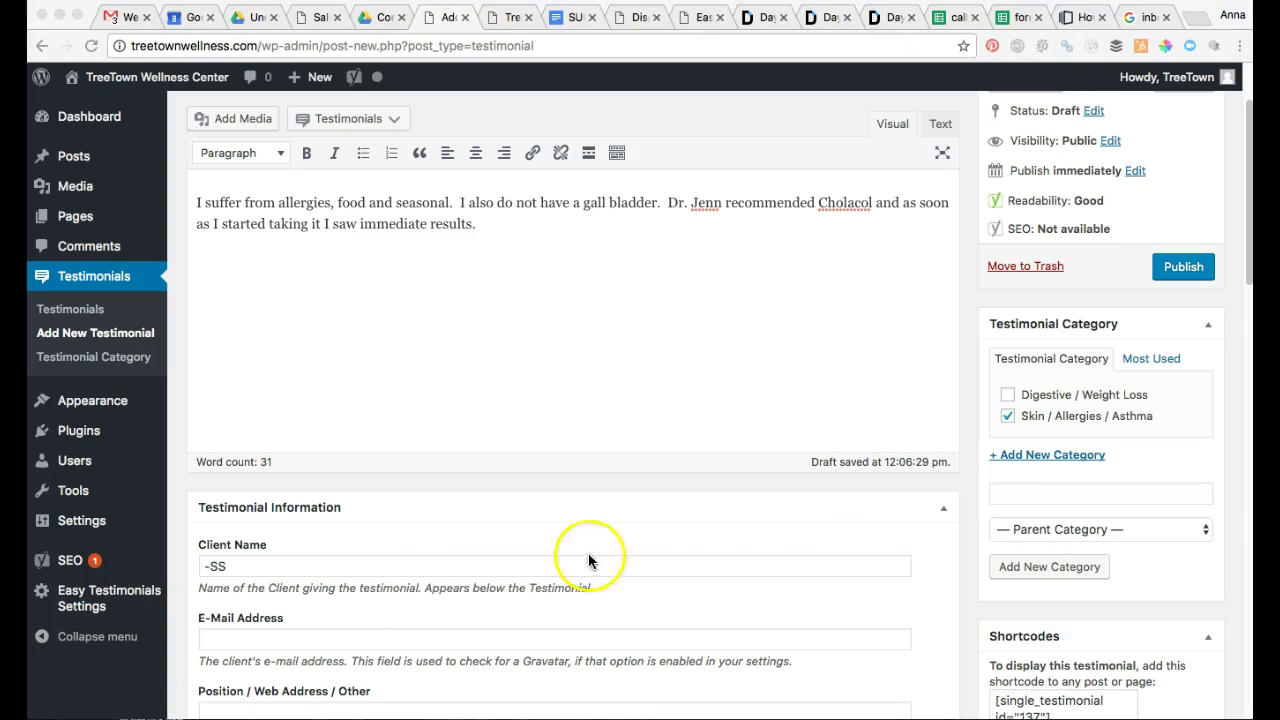
left_click(1015, 454)
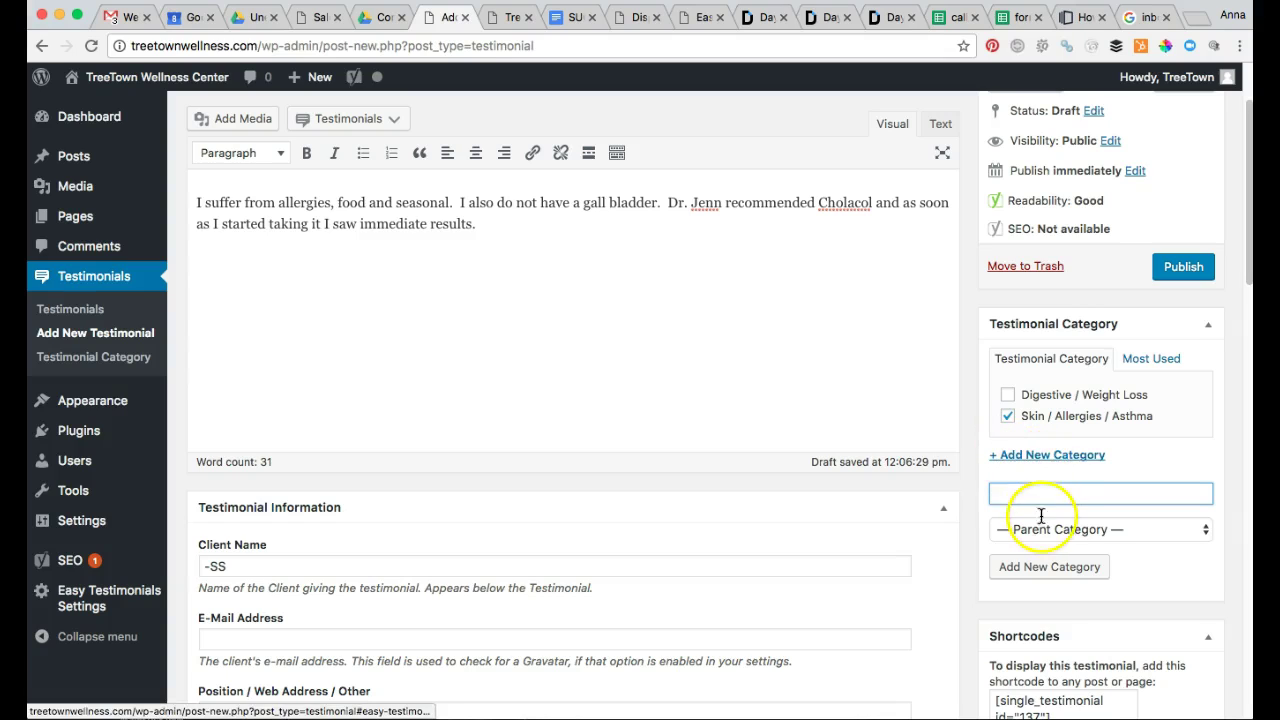
left_click(1034, 496)
type("Anxiety / Stress / Depression")
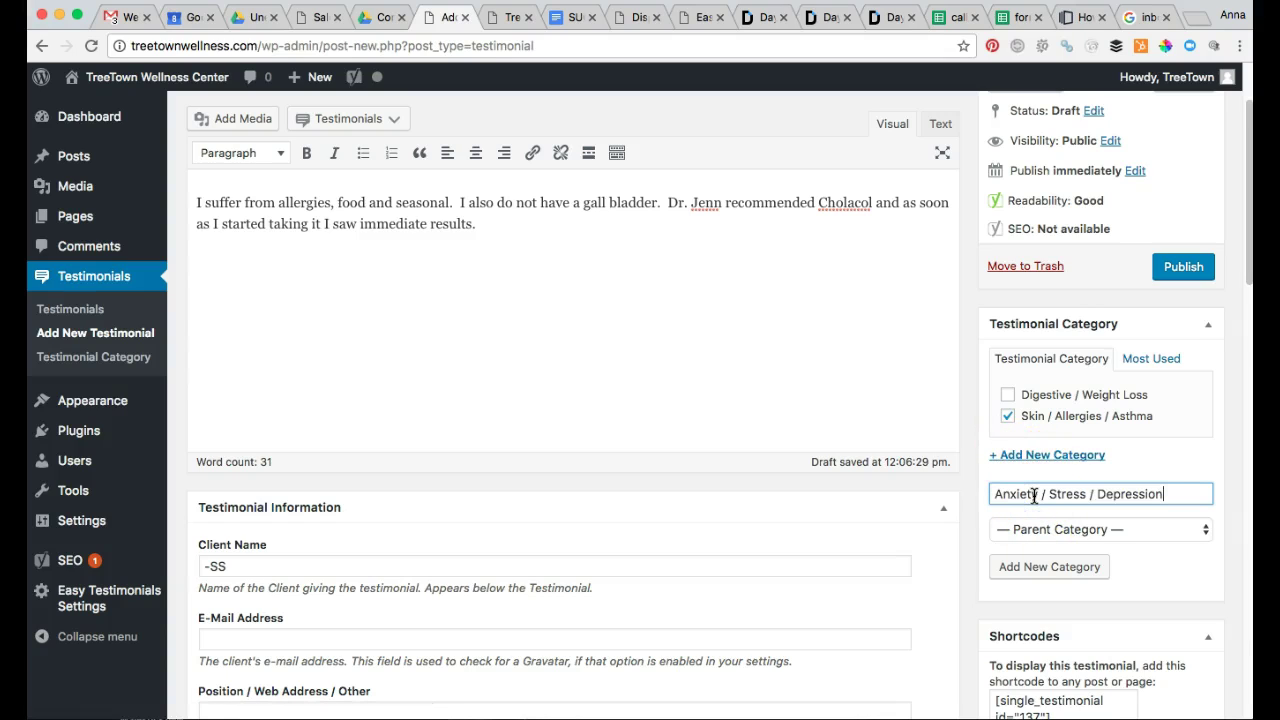
left_click(1067, 582)
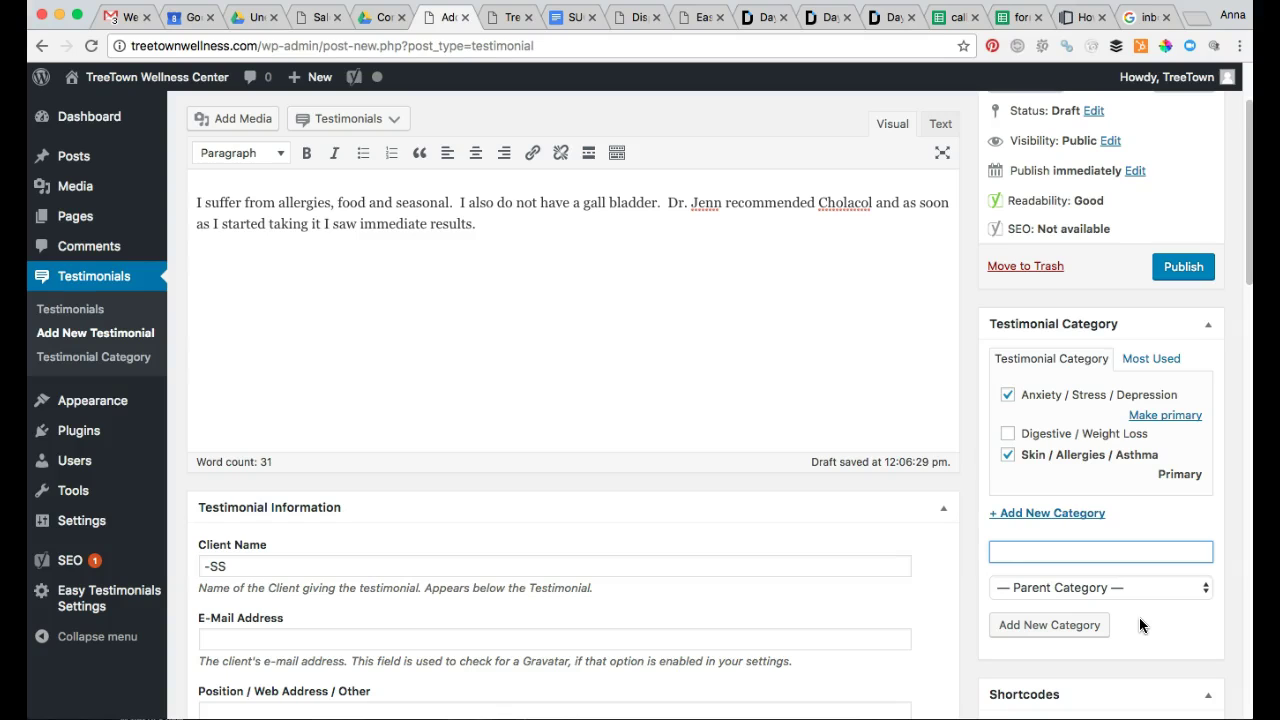
Untick Anxiety / Stress / Depression and publish the testimonial
left_click(1008, 398)
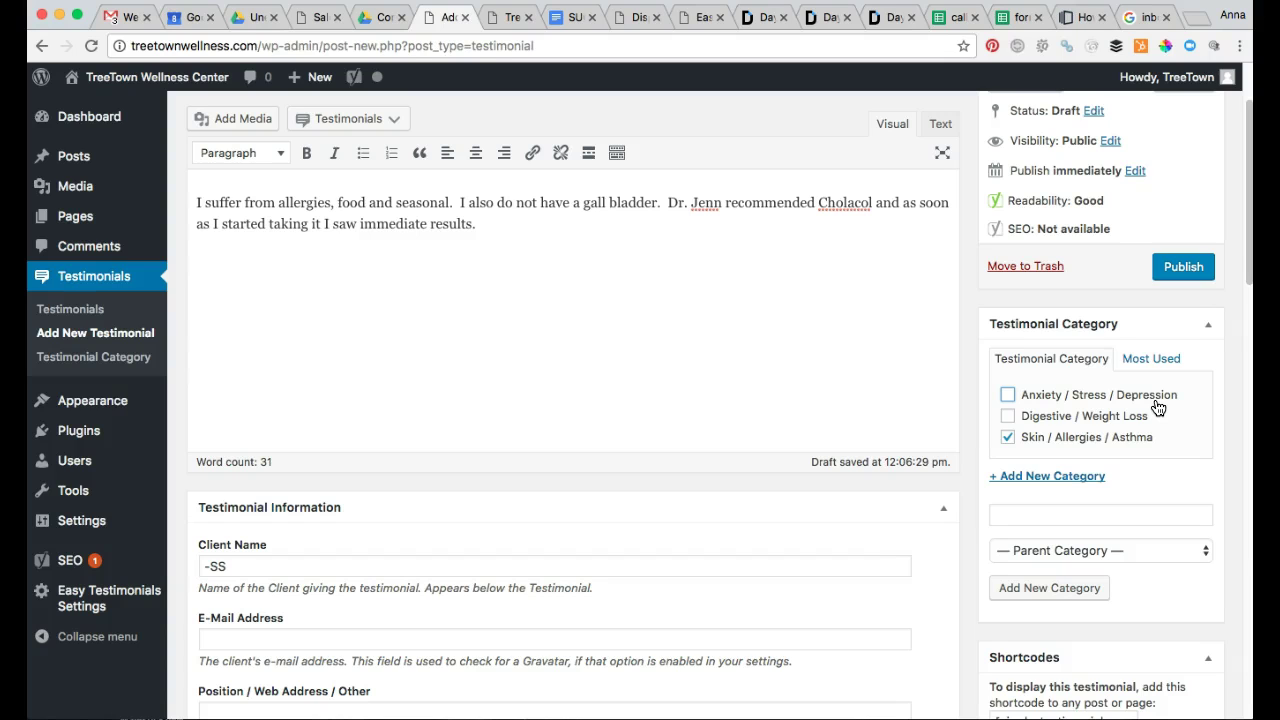
scroll(1194, 484, "up", 3)
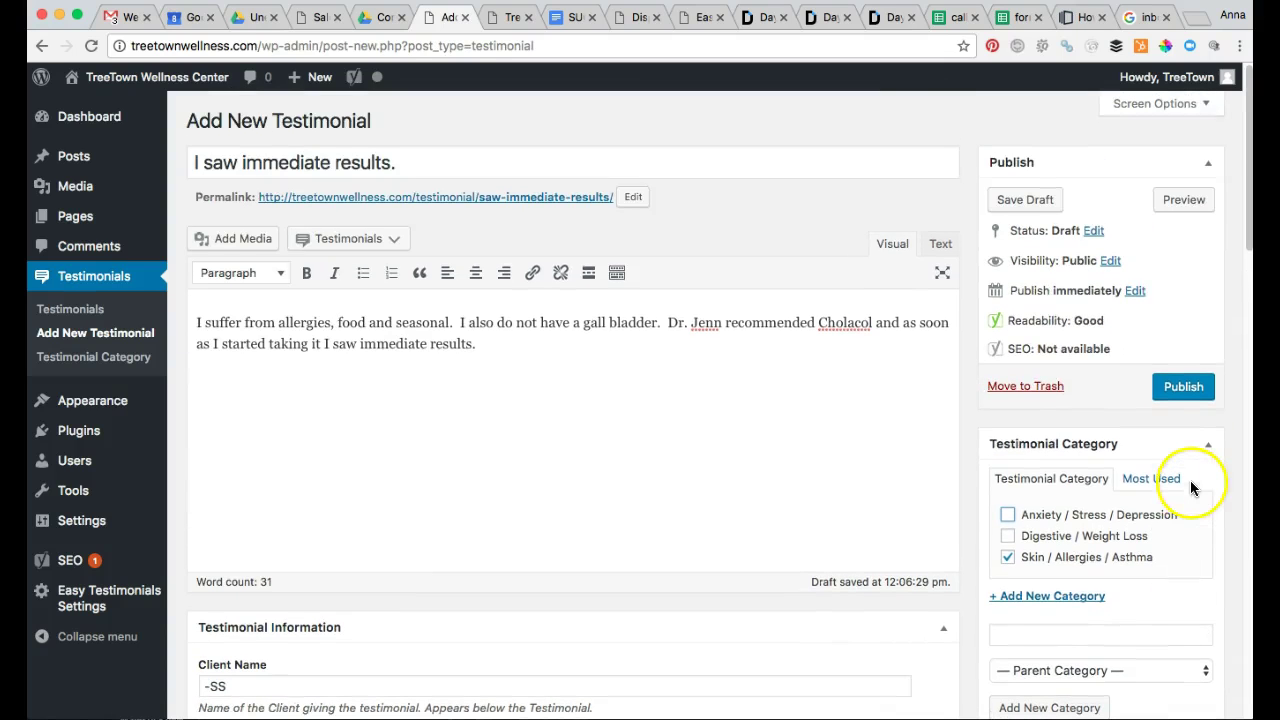
left_click(1180, 390)
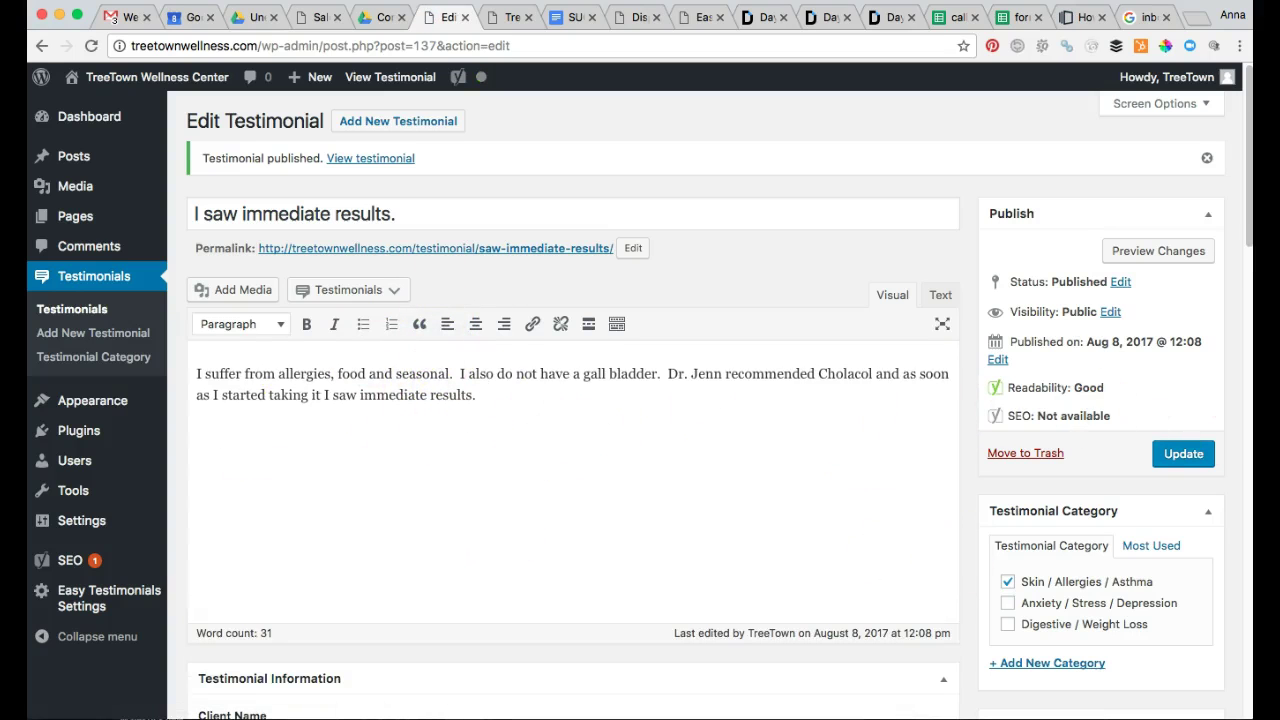
Review the published testimonial's fields and its shortcode [single_testimonial id="137"]
scroll(991, 417, "down", 5)
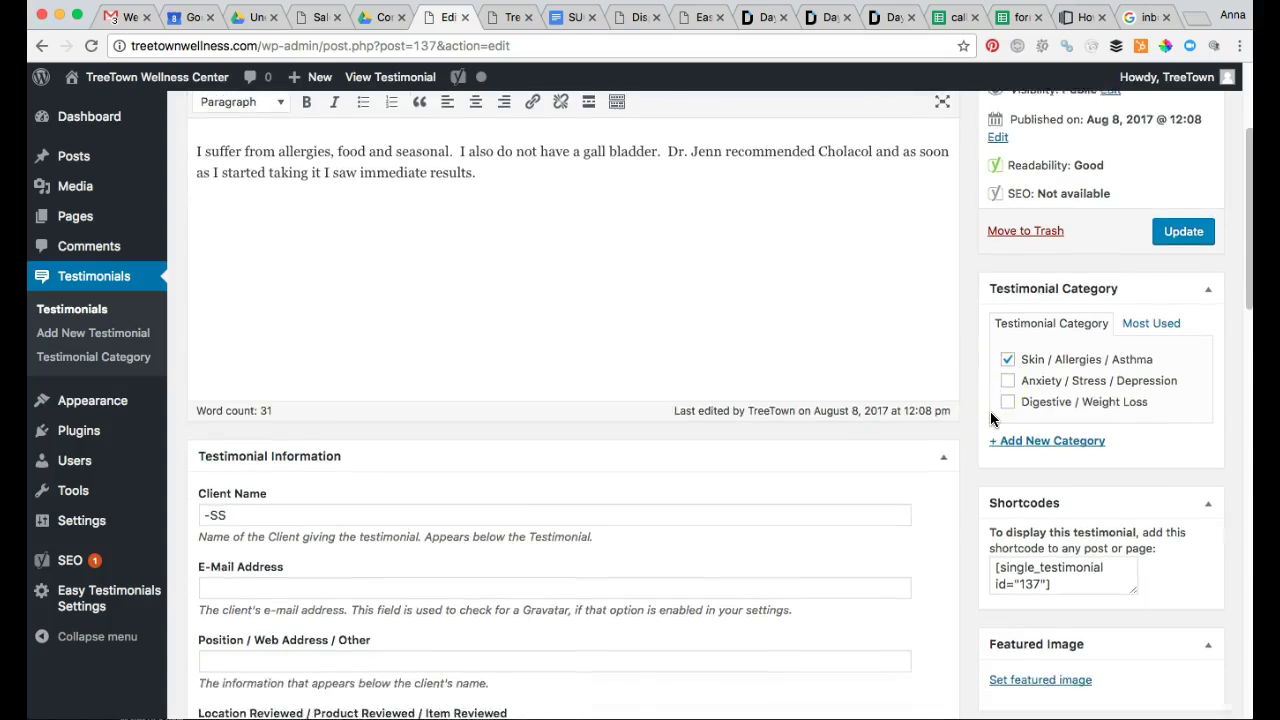
scroll(991, 417, "down", 2)
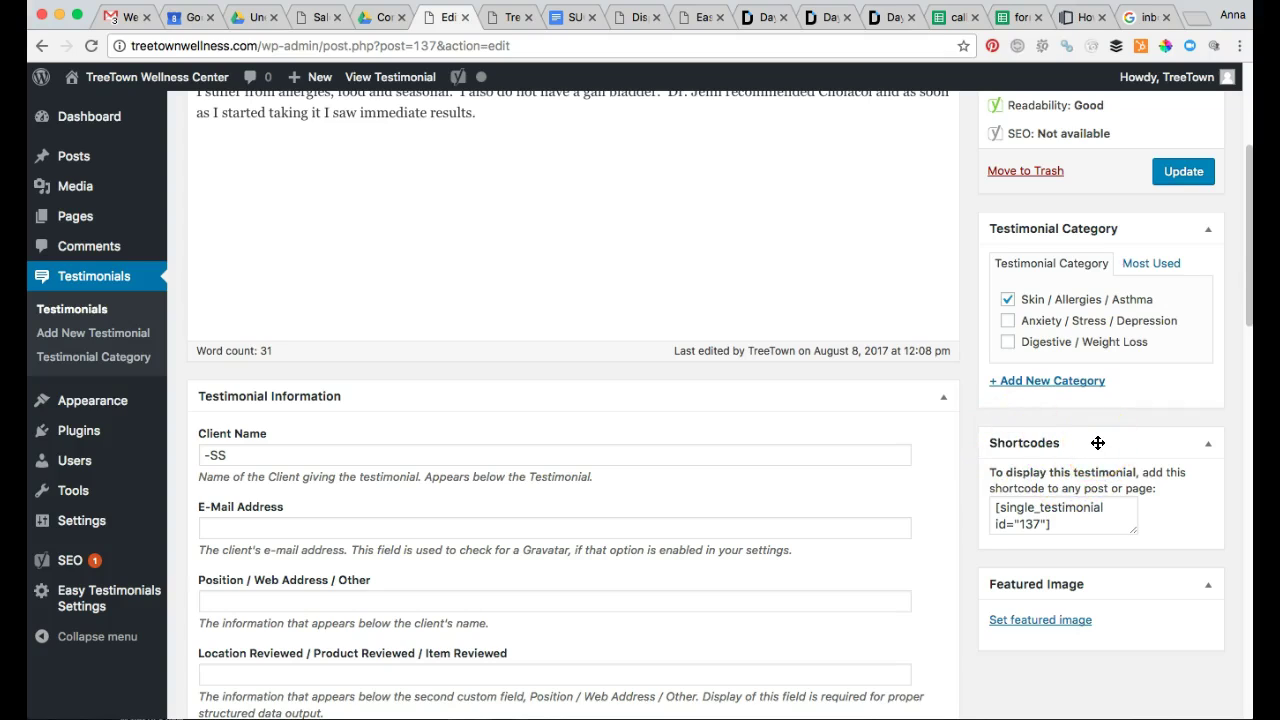
left_click(1104, 498)
scroll(1000, 518, "up", 3)
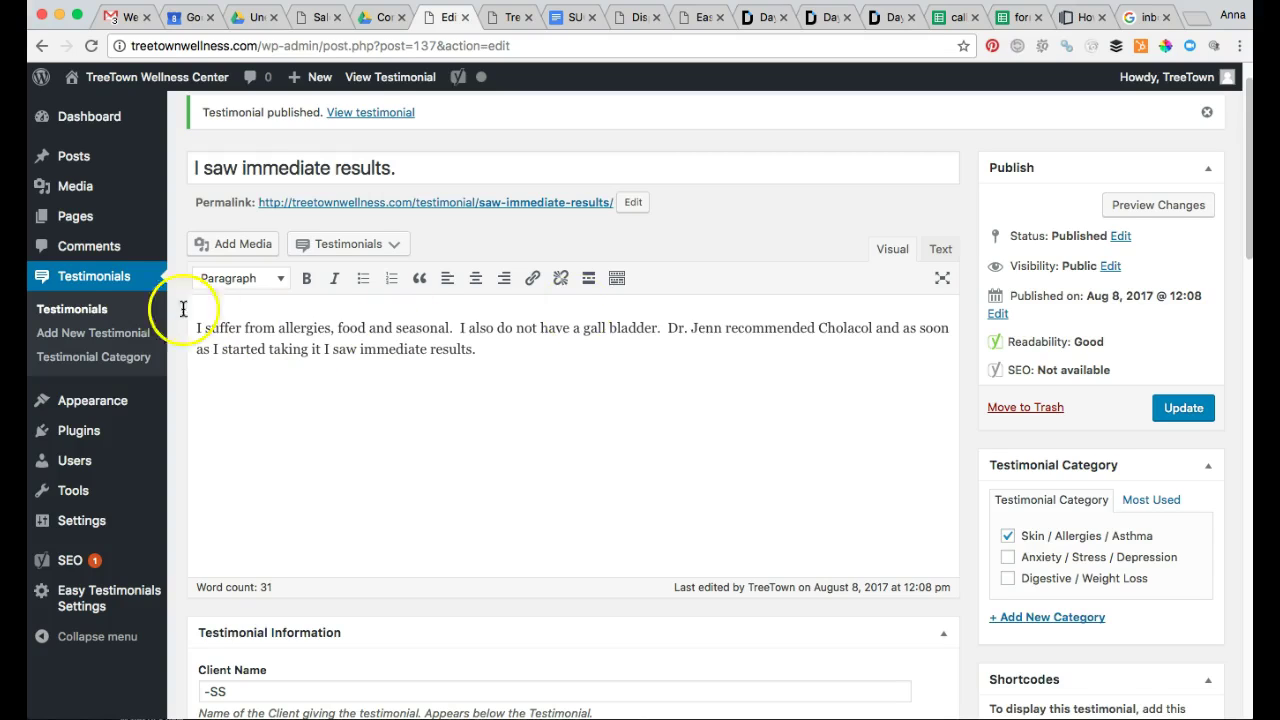
Check the 5 / 5 testimonial in the list, then view the Testimonial Category page
left_click(70, 311)
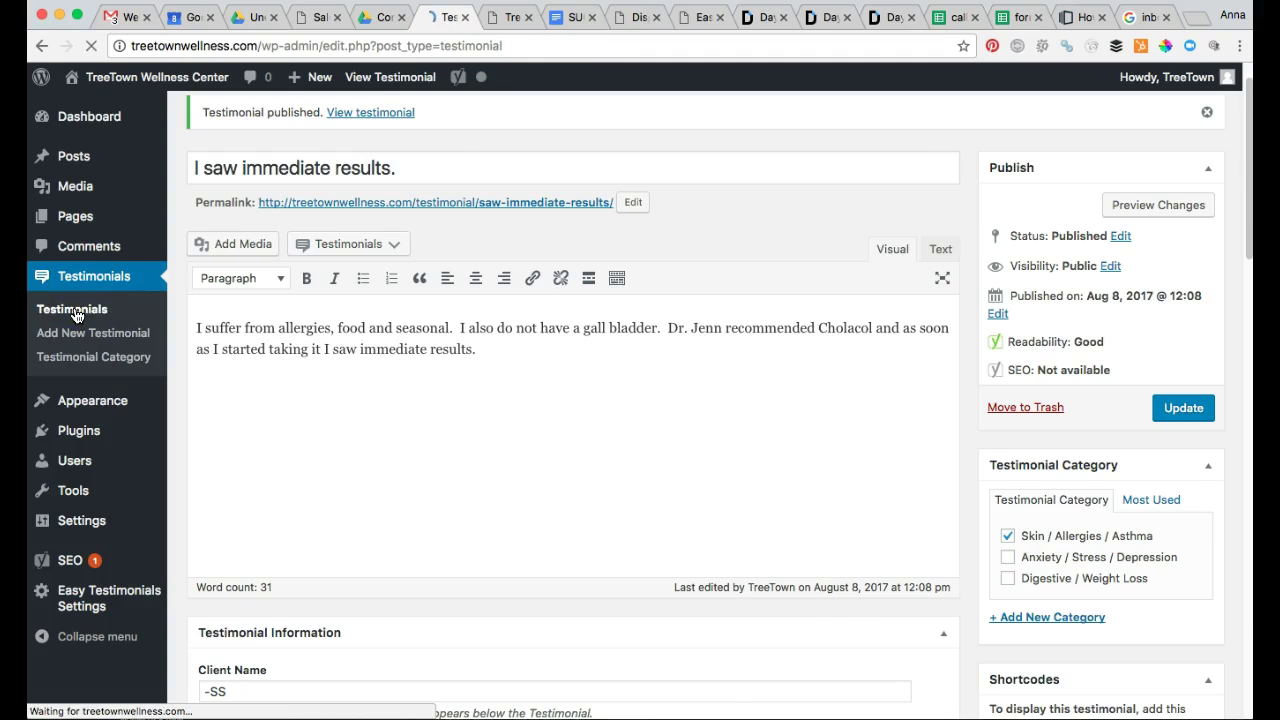
left_click(302, 355)
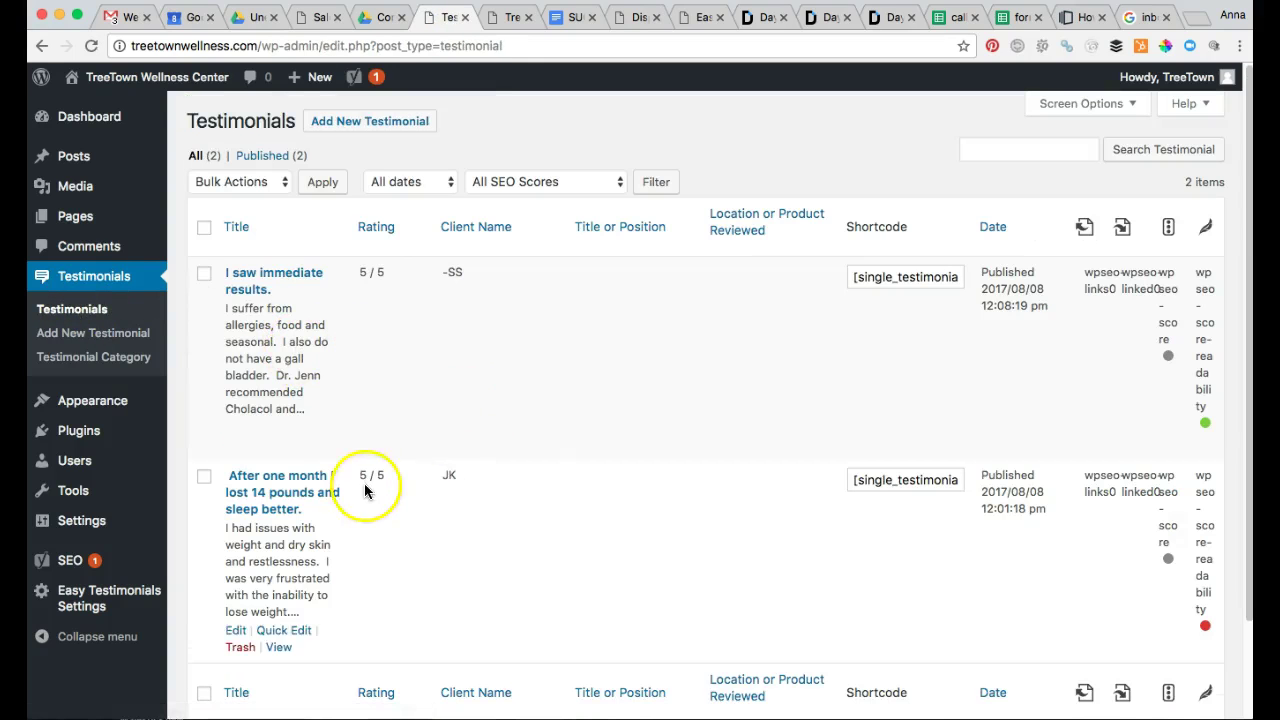
scroll(523, 449, "down", 3)
scroll(523, 446, "up", 3)
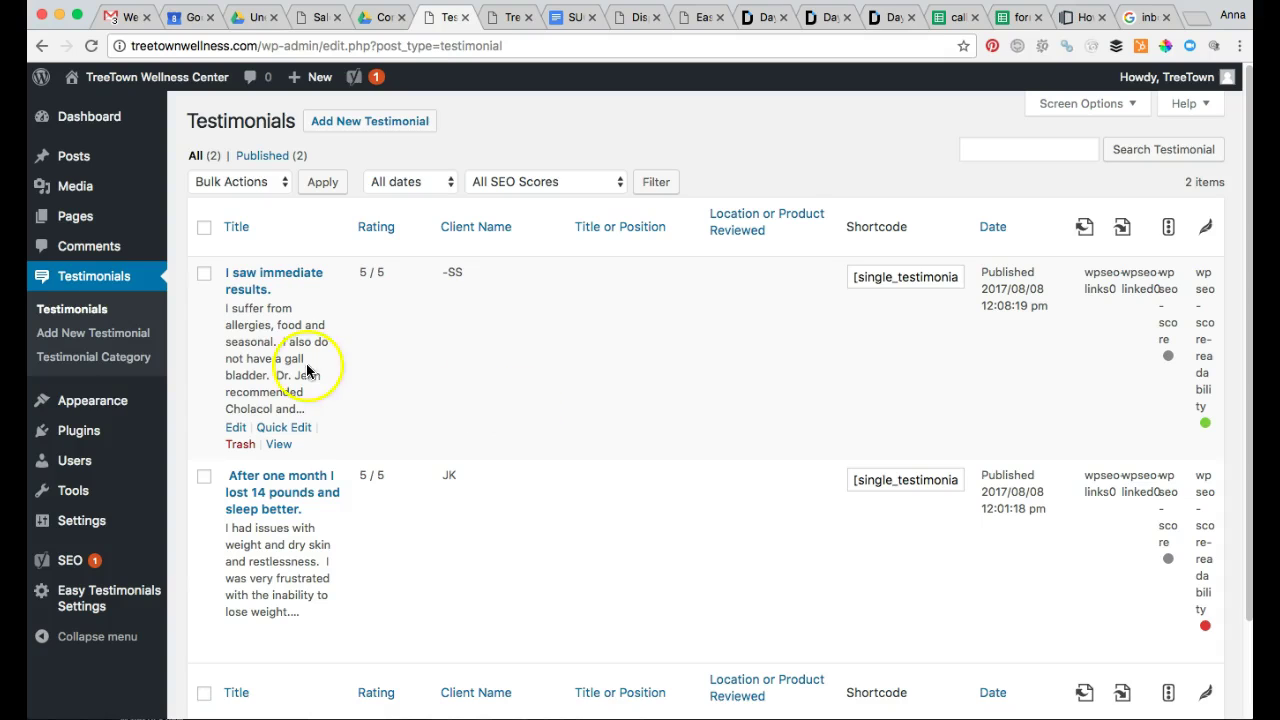
left_click(127, 362)
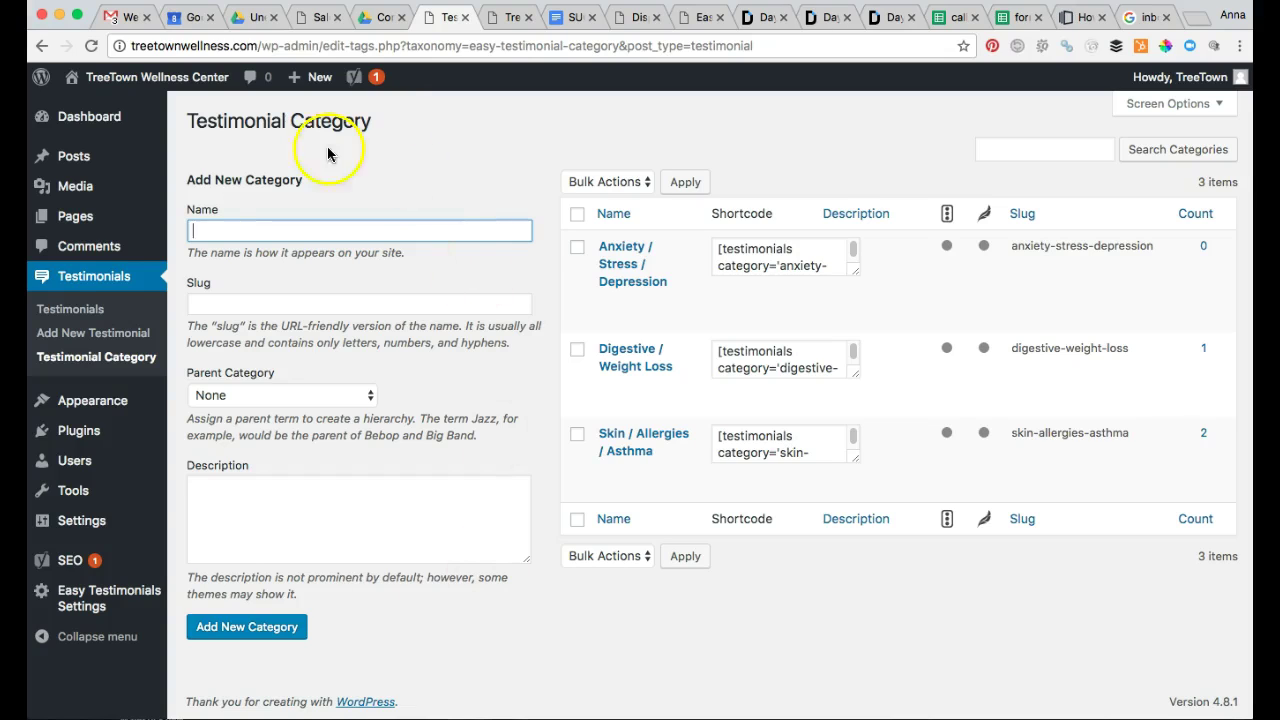
type("Anxiety / Stress / Depression")
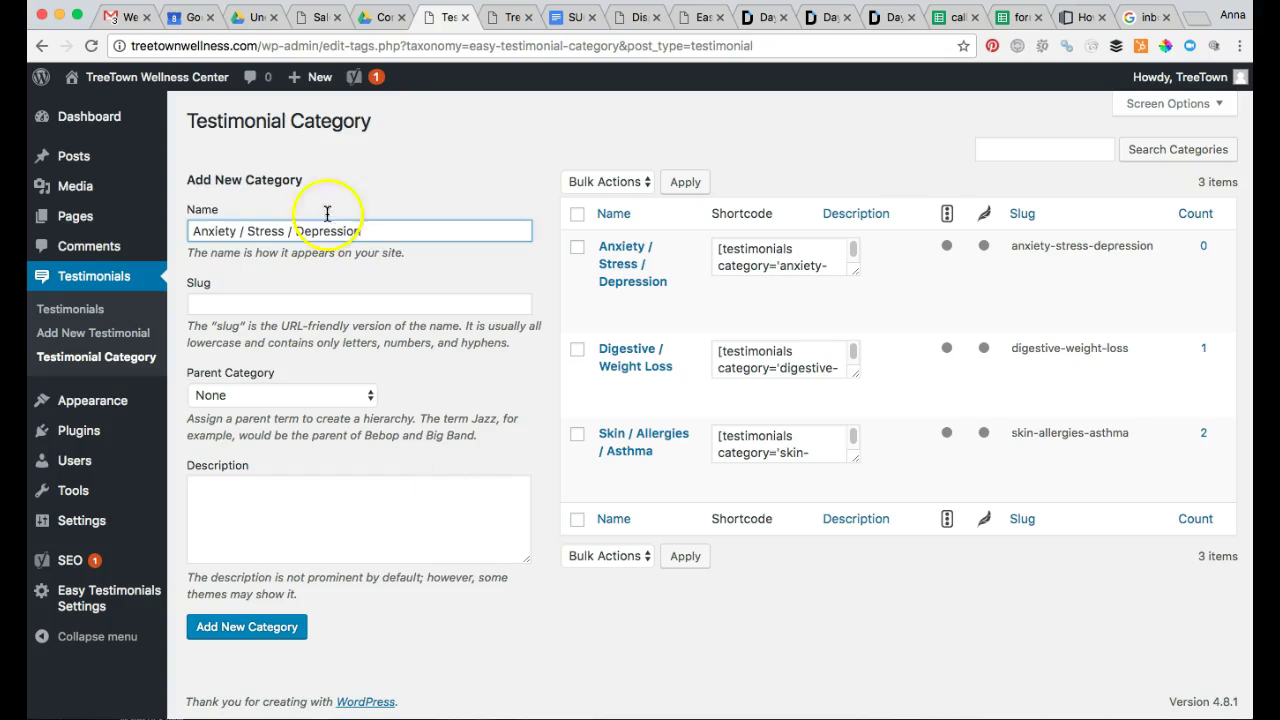
left_click_drag(390, 232, 272, 226)
mouse_move(161, 217)
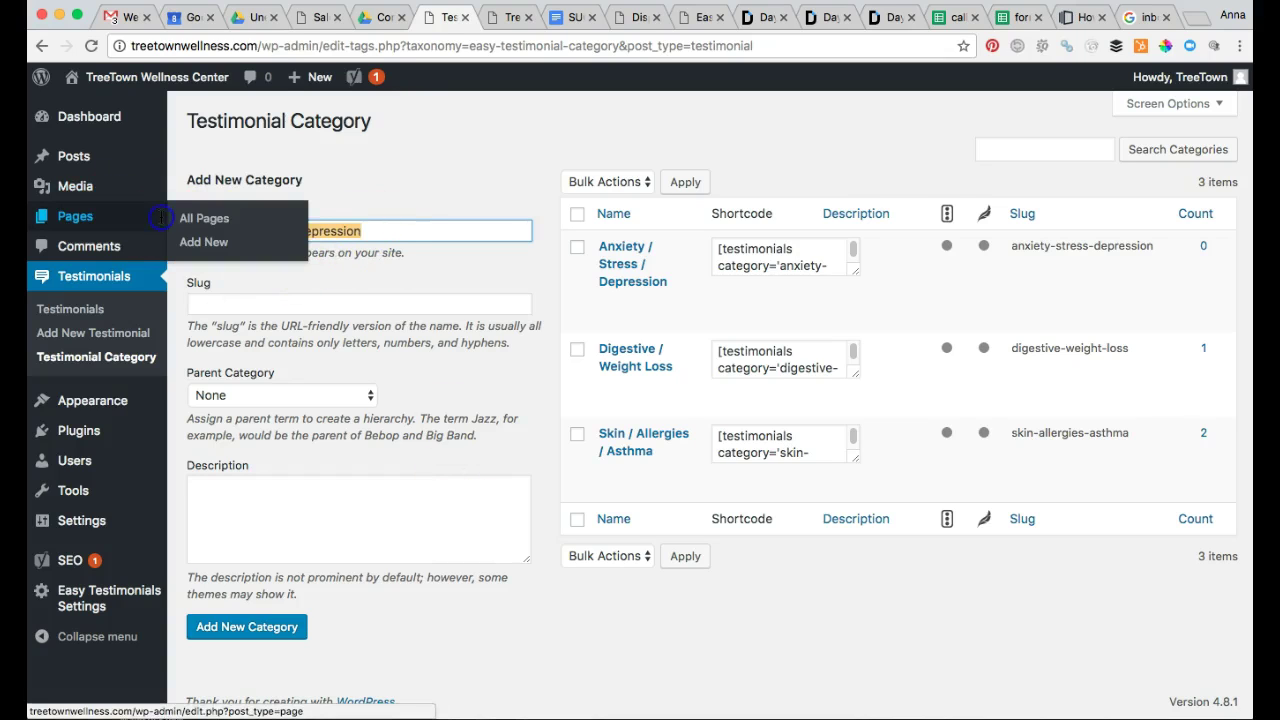
key("BackSpace")
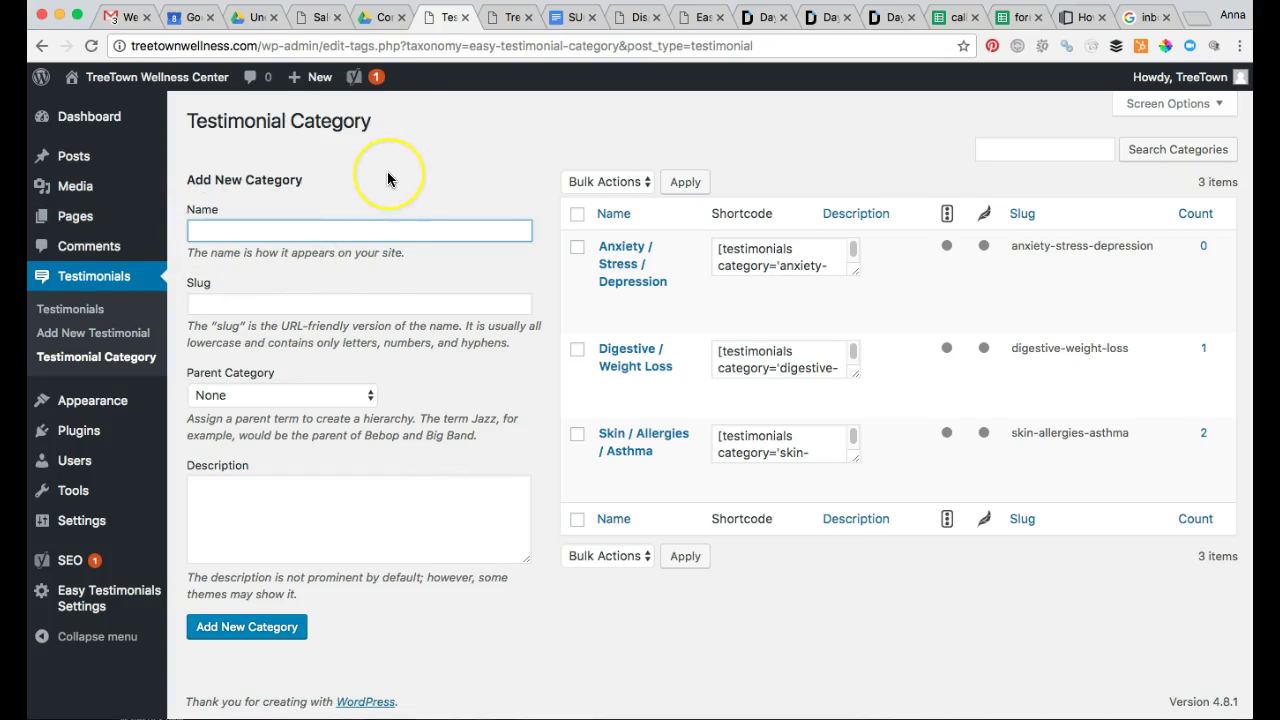